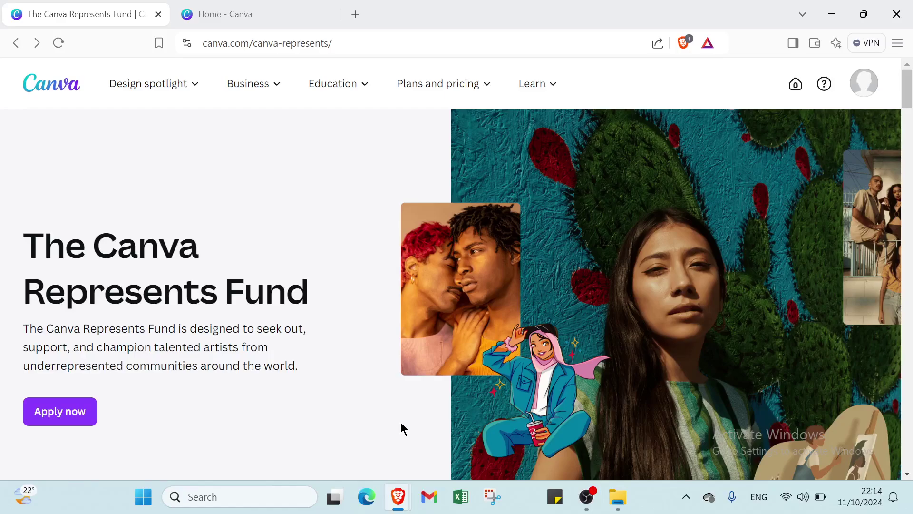
left_click_drag(334, 43, 184, 42)
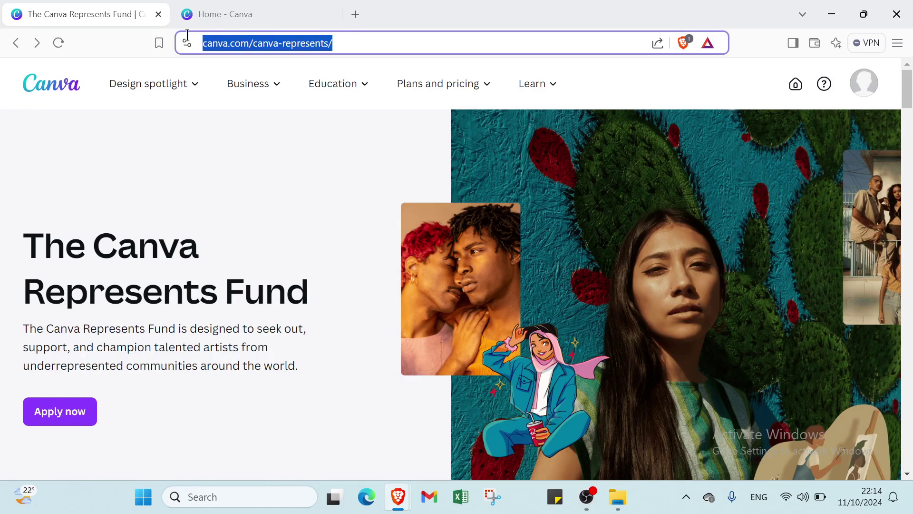
mouse_move(248, 84)
left_click(34, 145)
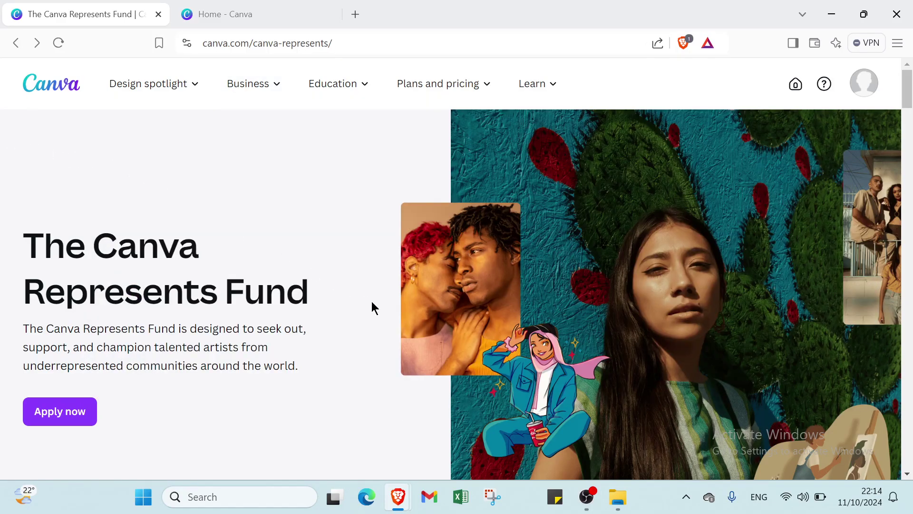
scroll(403, 341, "down", 3)
scroll(402, 339, "down", 10)
scroll(402, 339, "up", 12)
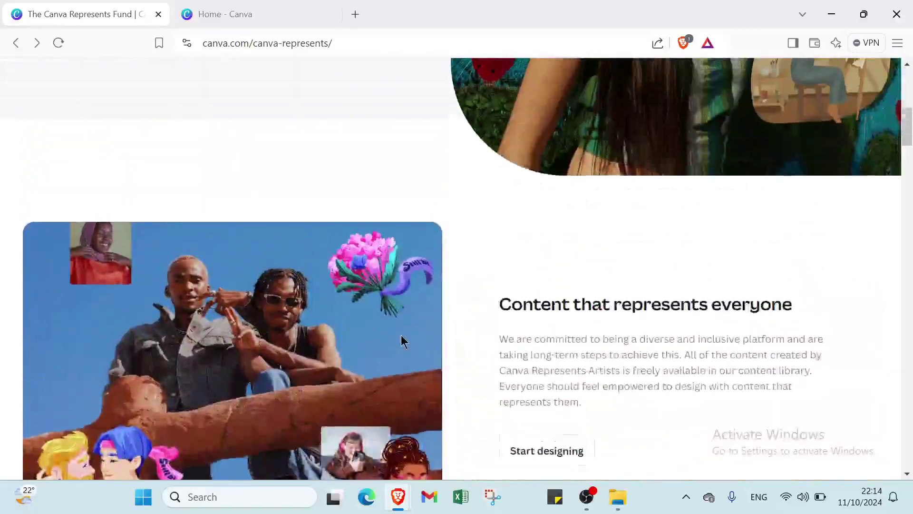
scroll(401, 334, "up", 1)
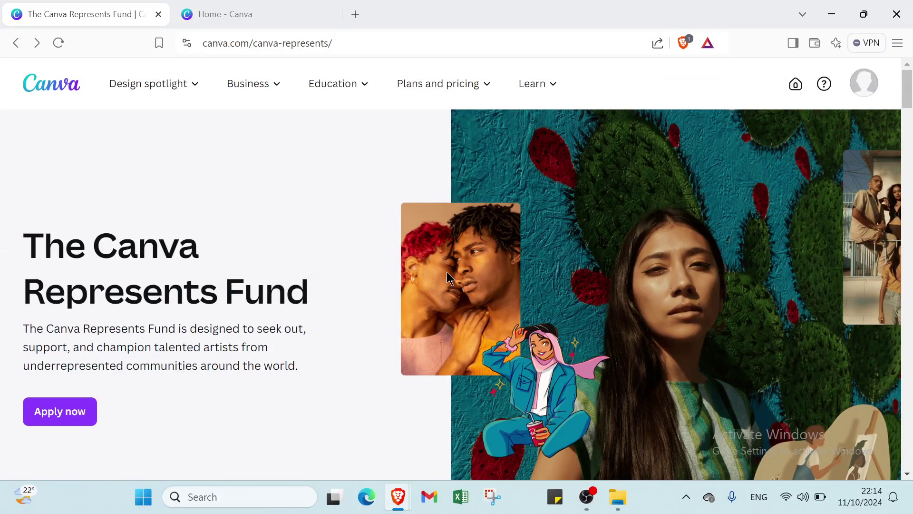
Read the Canva Represents Fund page's sections on representative content, artist applications and the long-term commitment to diversity
scroll(446, 272, "down", 3)
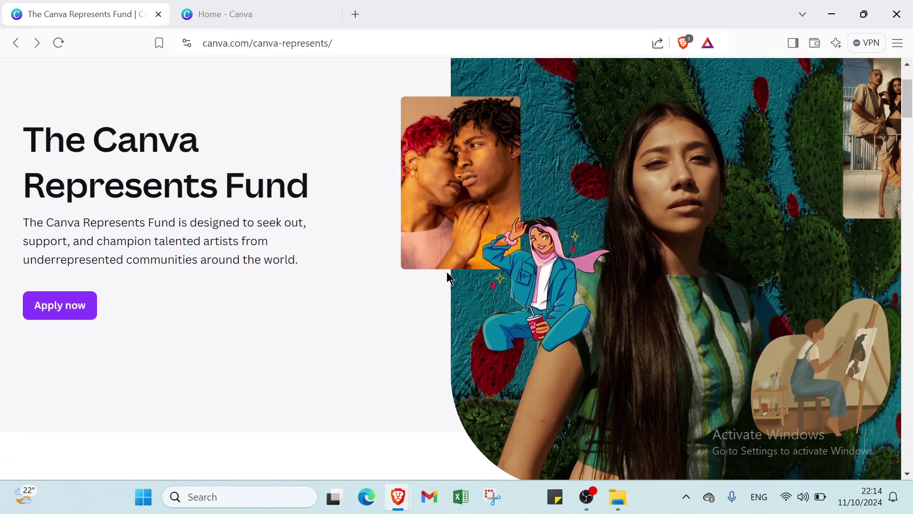
scroll(446, 272, "down", 5)
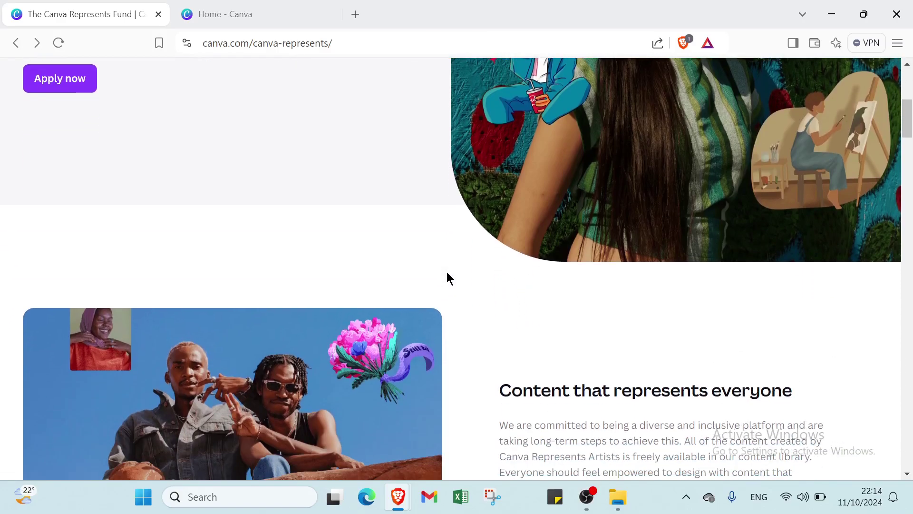
scroll(447, 275, "down", 5)
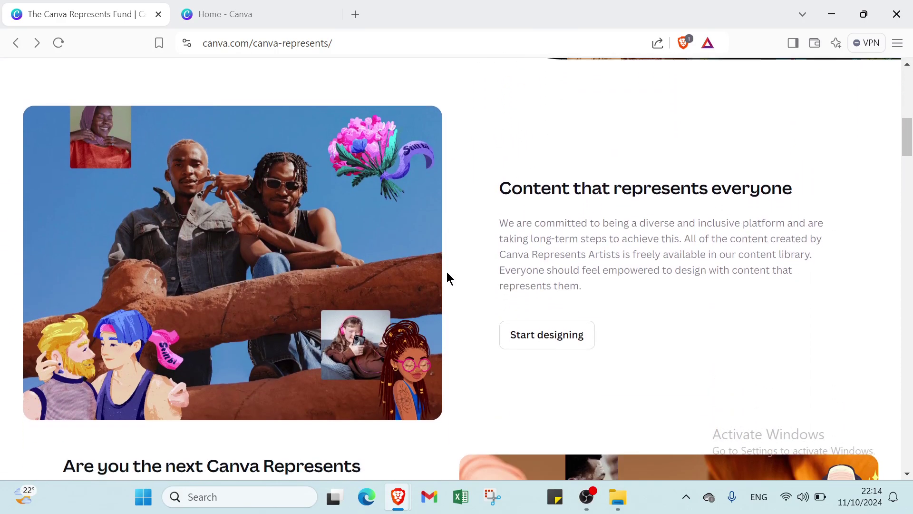
scroll(447, 273, "down", 5)
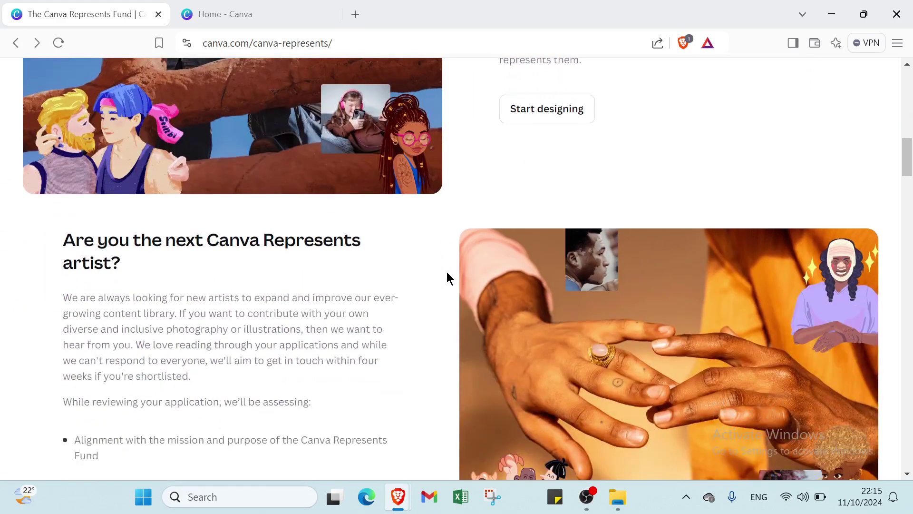
scroll(447, 277, "down", 5)
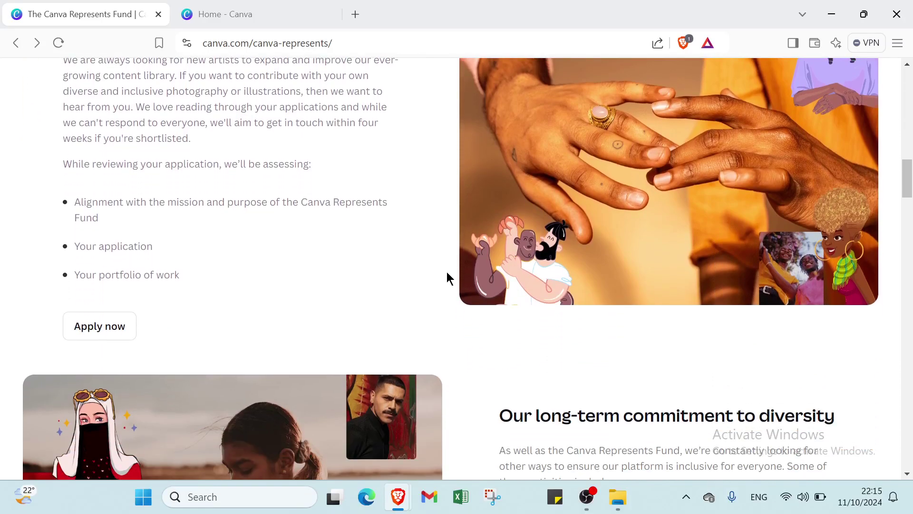
scroll(447, 273, "down", 8)
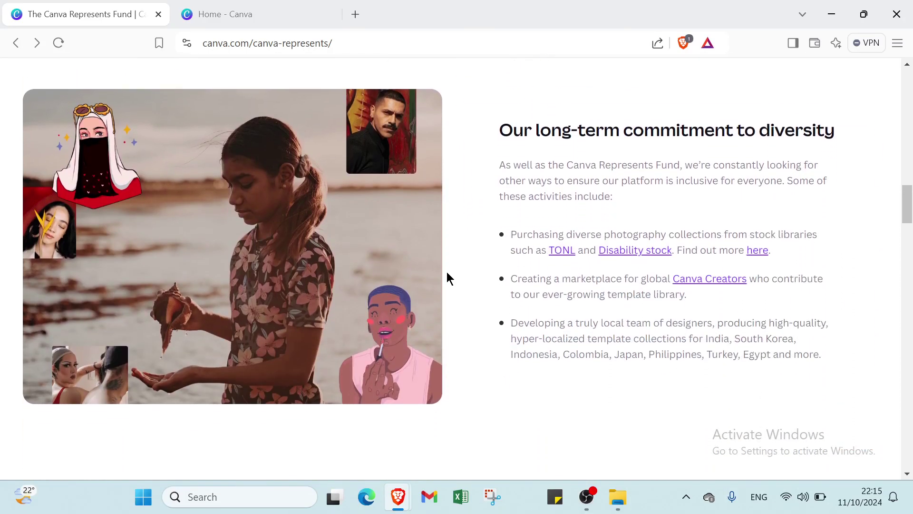
scroll(447, 274, "down", 8)
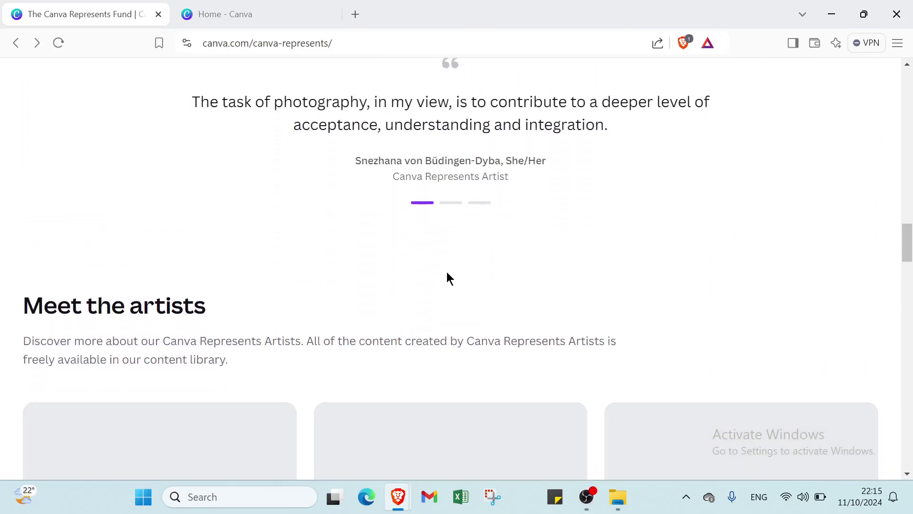
Look through the artist collections under Meet the artists, and return to the start of the page
scroll(448, 278, "down", 5)
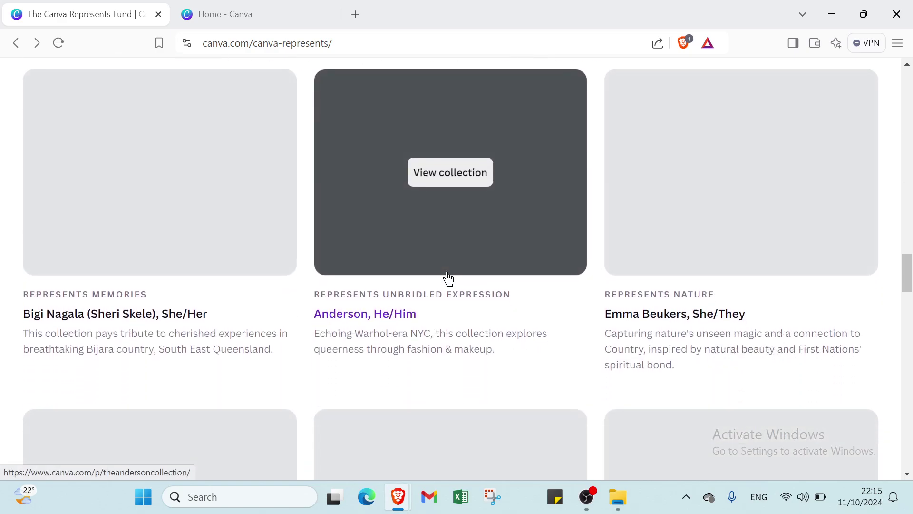
scroll(448, 277, "down", 3)
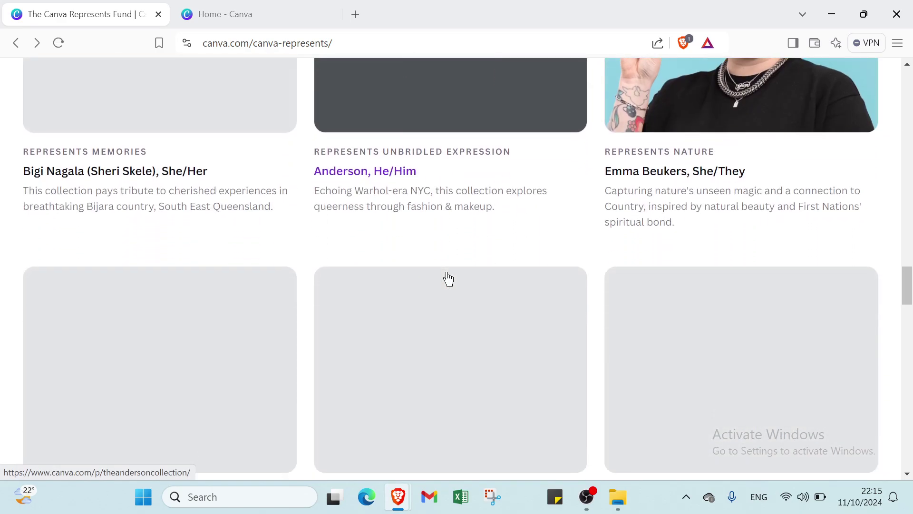
scroll(448, 278, "down", 1)
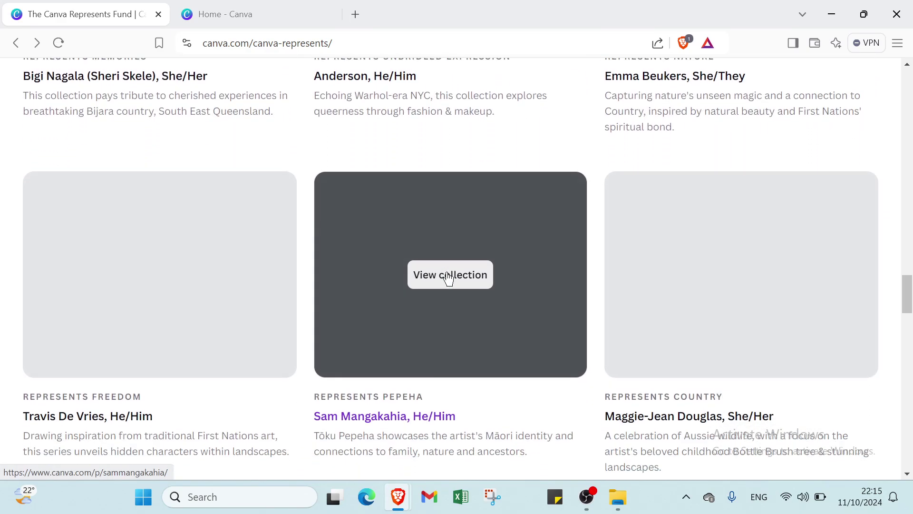
scroll(448, 279, "down", 2)
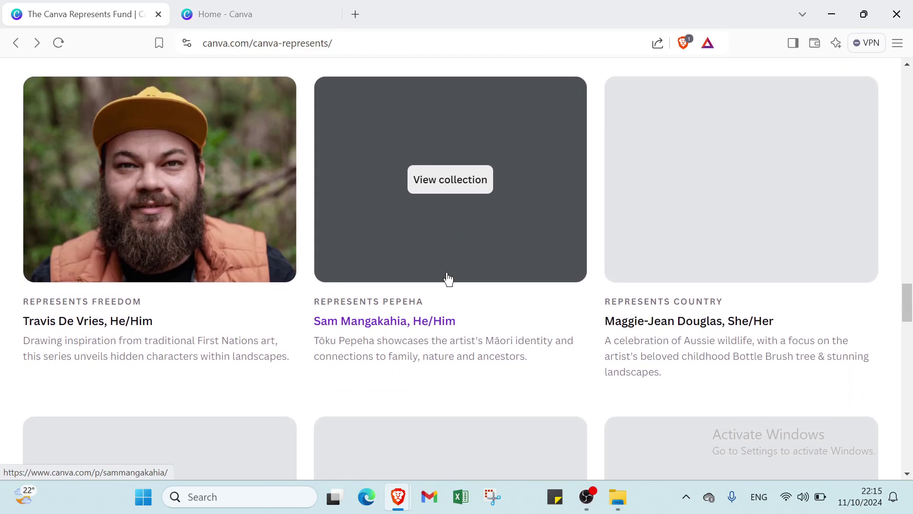
scroll(448, 279, "down", 3)
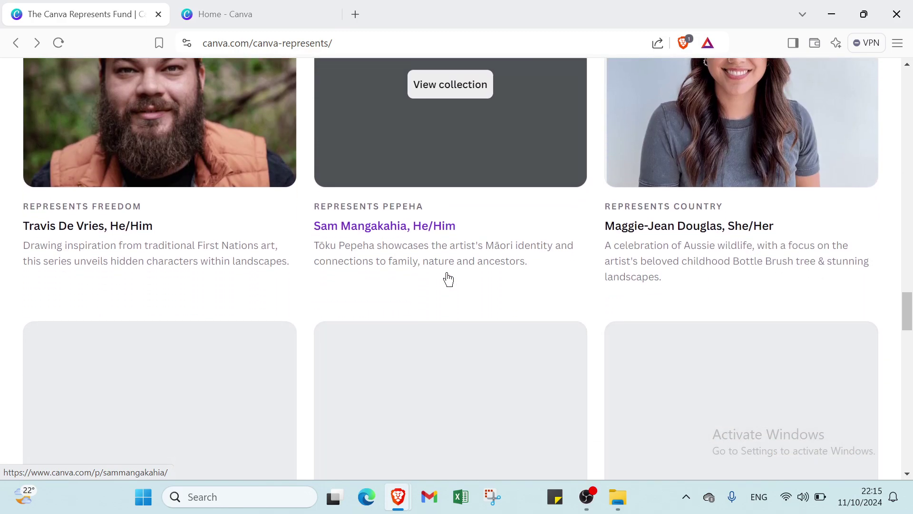
scroll(448, 279, "down", 3)
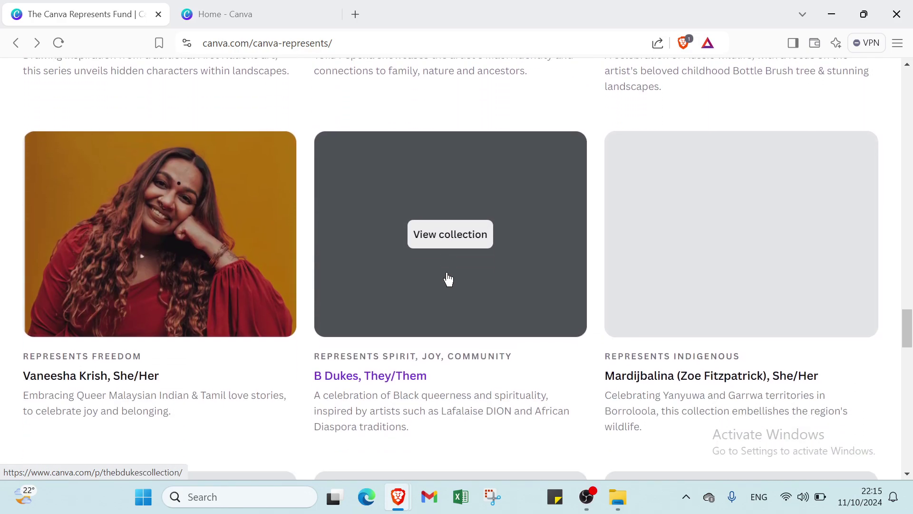
scroll(448, 279, "down", 3)
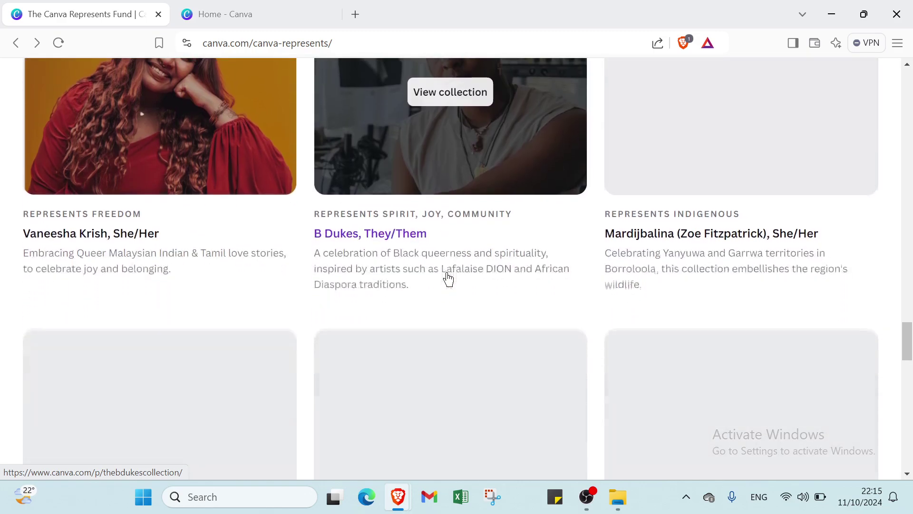
scroll(449, 279, "down", 2)
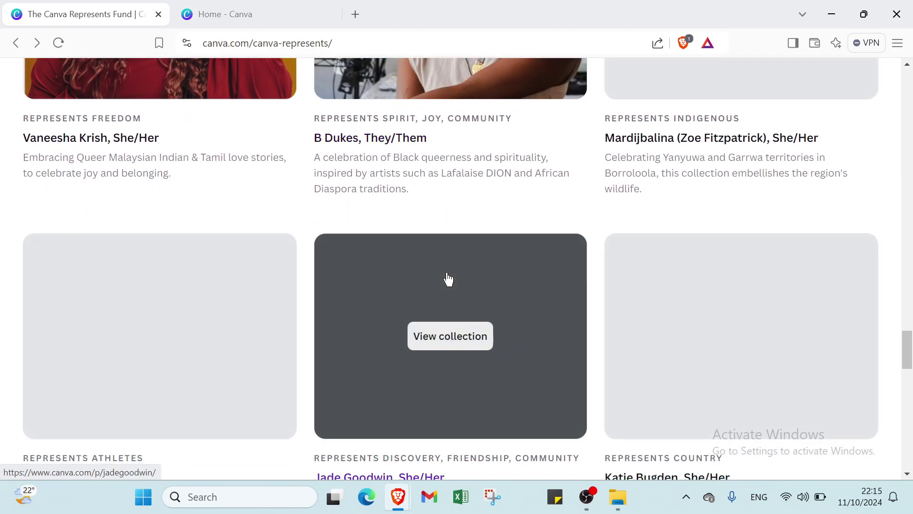
scroll(448, 279, "down", 3)
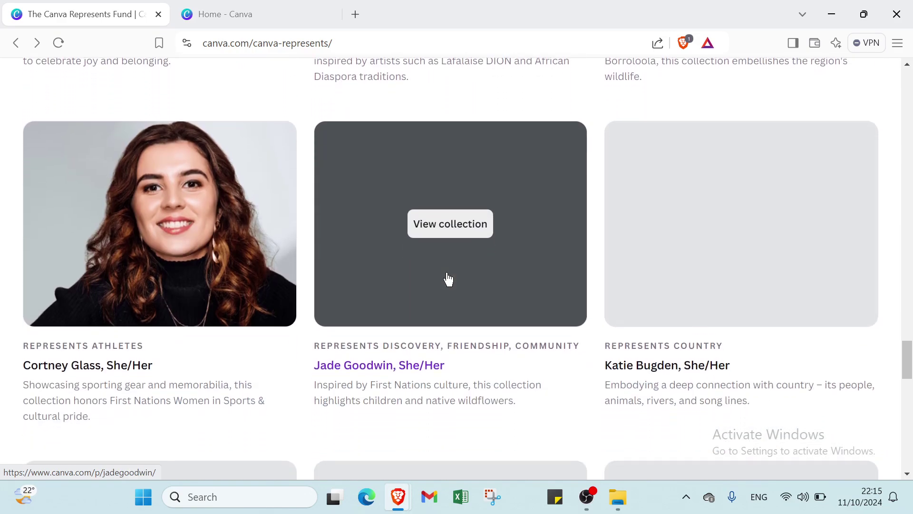
scroll(523, 285, "up", 8)
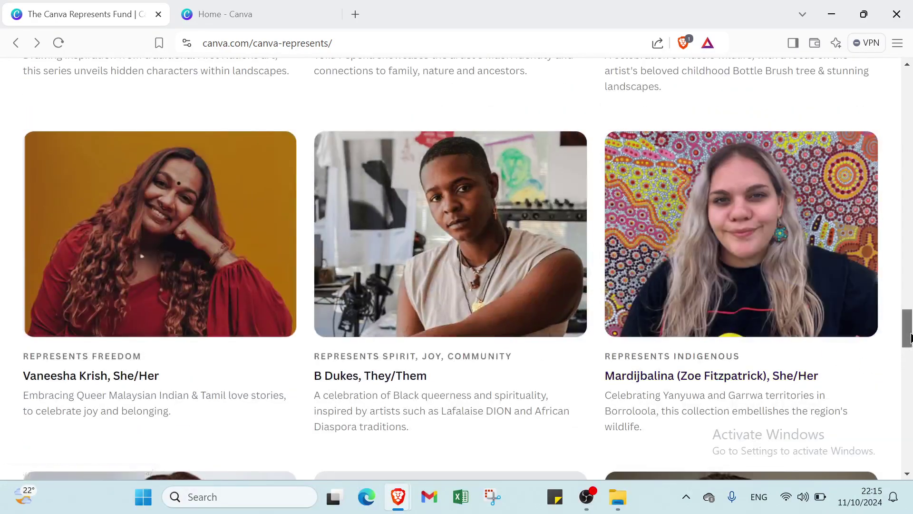
left_click_drag(906, 328, 907, 89)
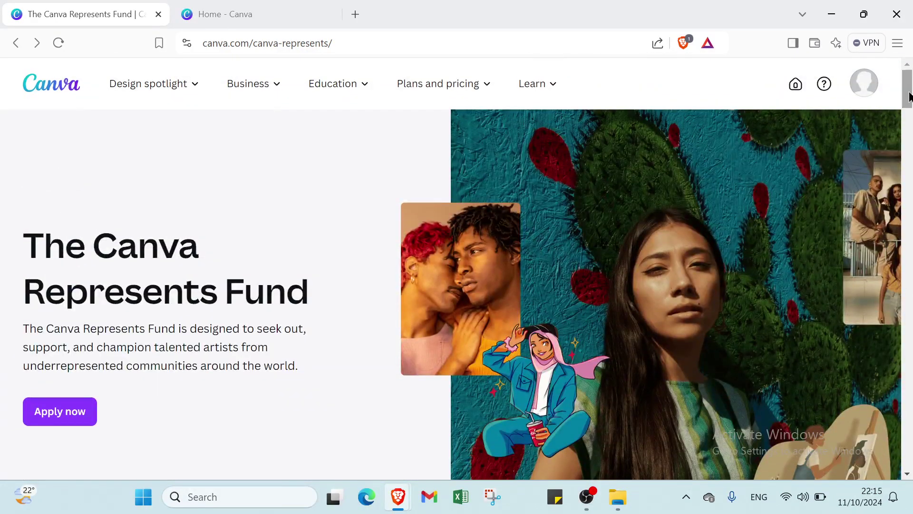
Leave the Canva Represents Fund page and switch to the Canva home page that is already open
left_click(864, 92)
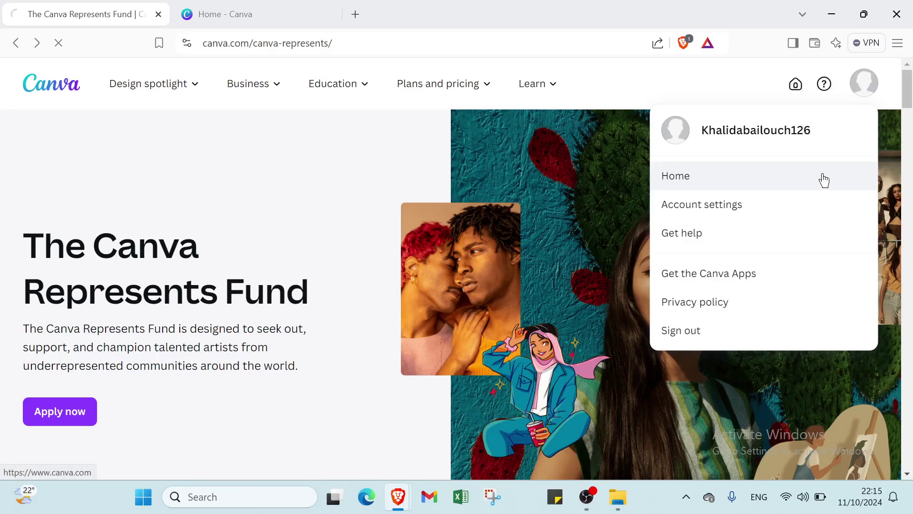
left_click(15, 43)
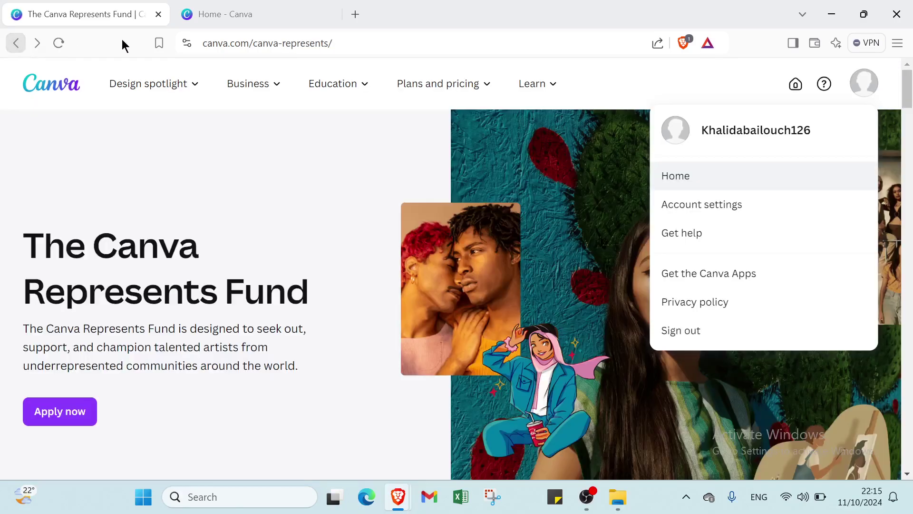
left_click(218, 19)
scroll(576, 241, "down", 3)
scroll(579, 247, "up", 3)
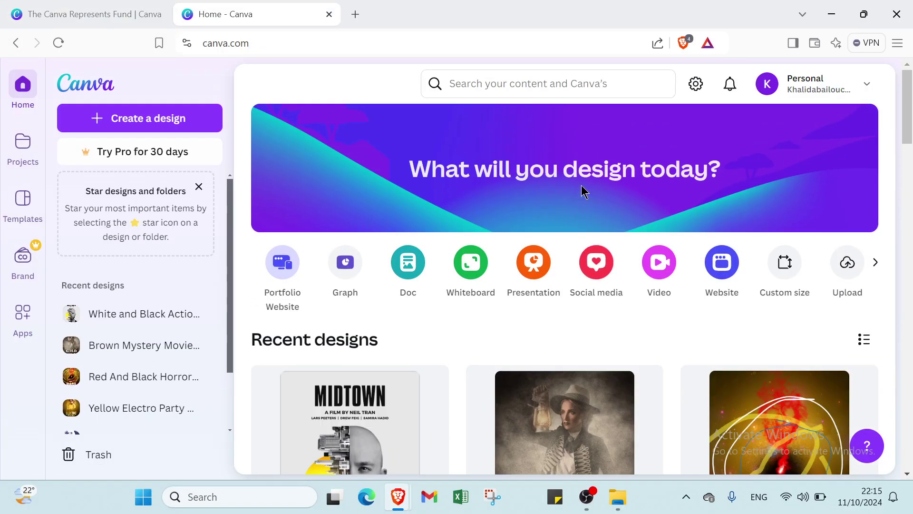
Search Canva for "posters" and show all matching Canva templates
left_click(568, 85)
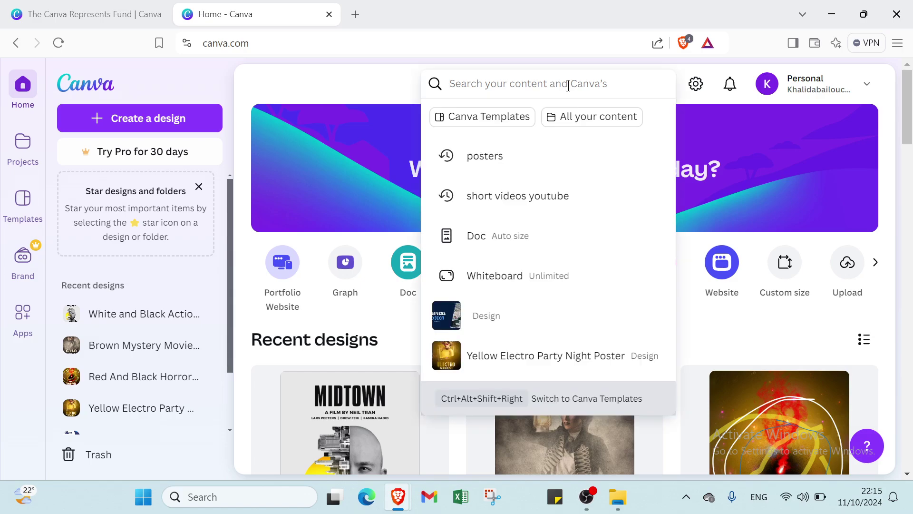
left_click(573, 146)
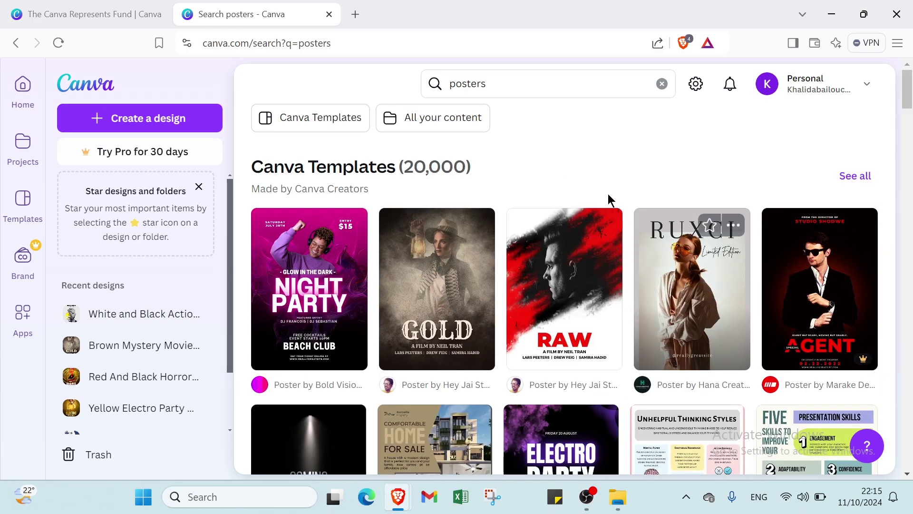
scroll(365, 286, "down", 3)
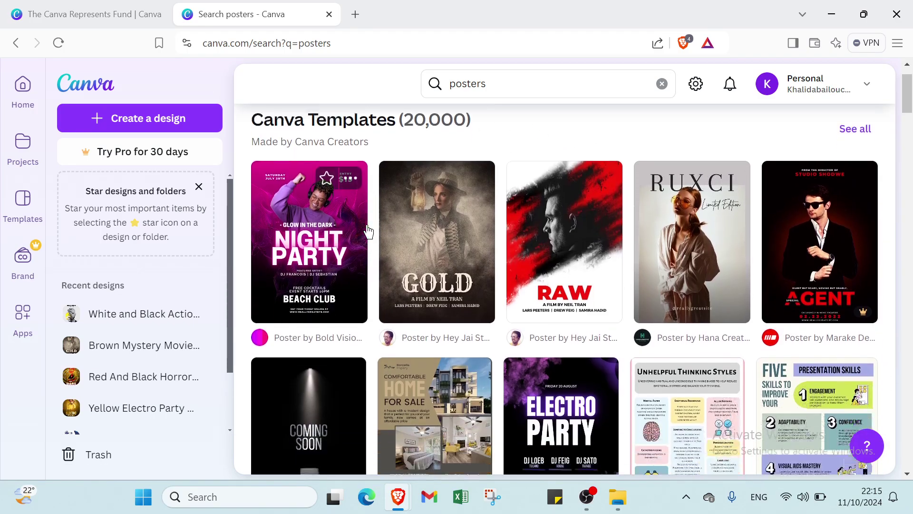
scroll(551, 275, "up", 3)
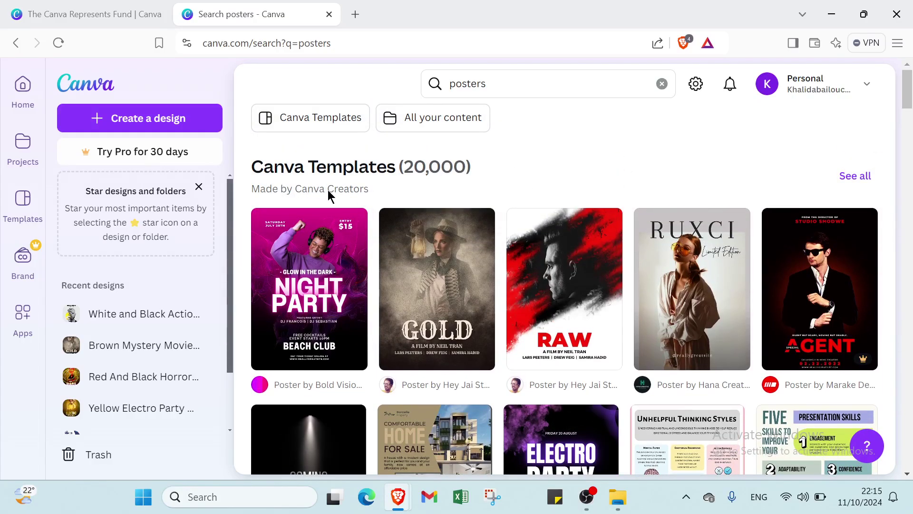
left_click(856, 176)
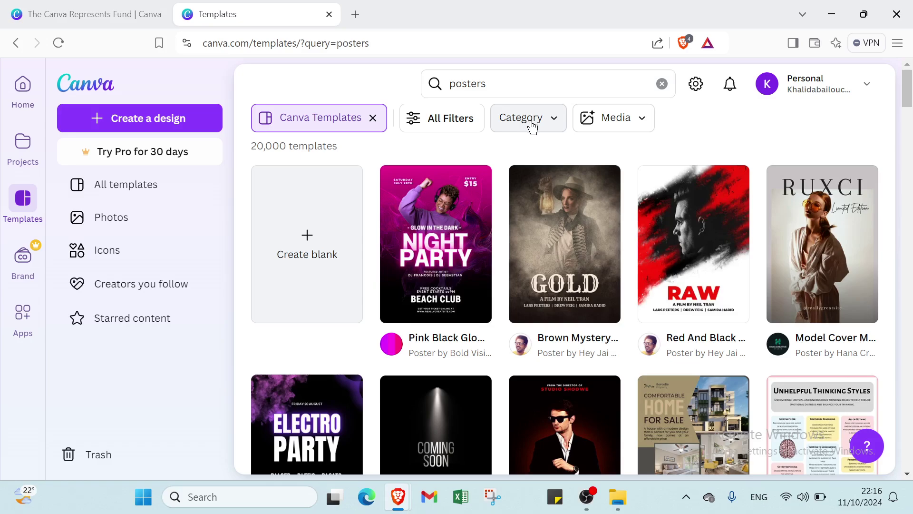
Open all filters for the poster templates, expand the Business category and look through its template types
left_click(477, 121)
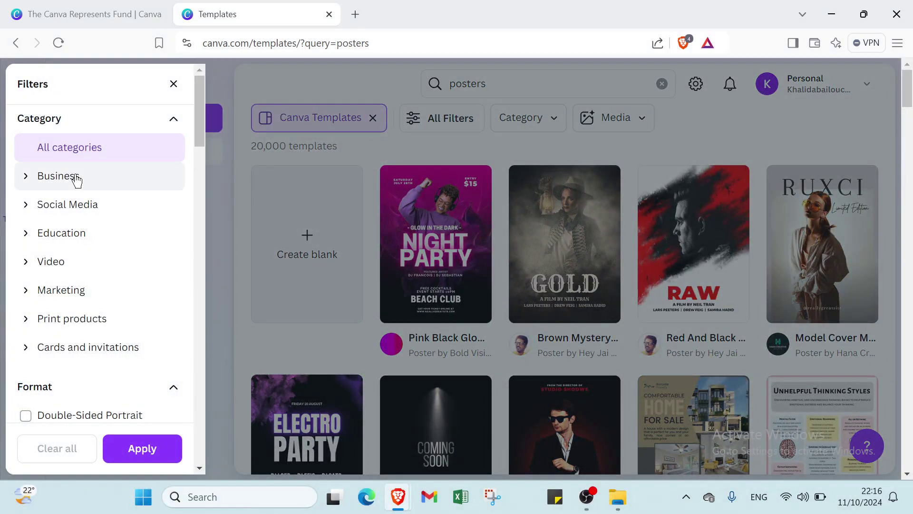
left_click(76, 179)
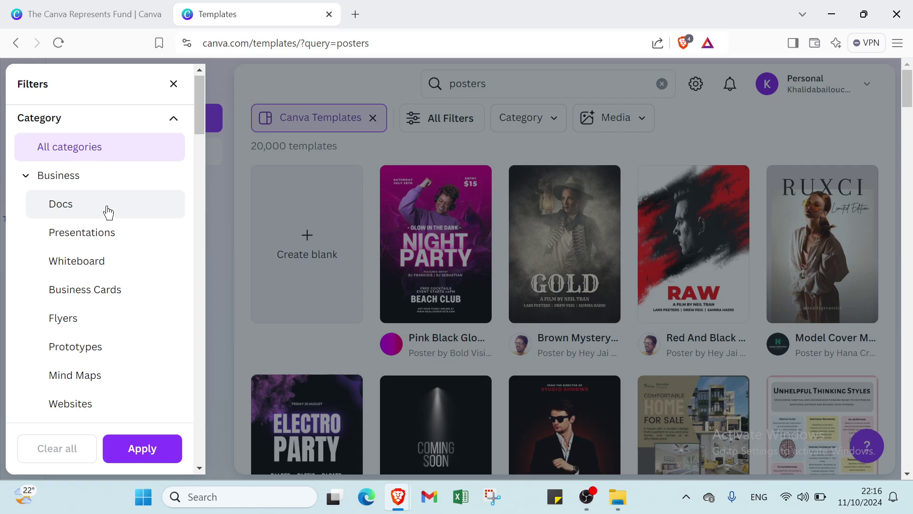
scroll(107, 211, "down", 1)
scroll(110, 190, "down", 1)
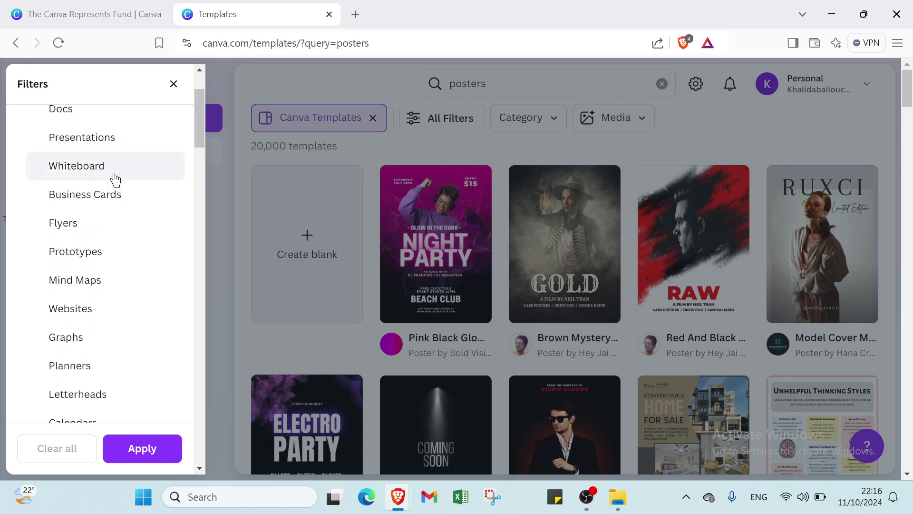
scroll(115, 180, "down", 1)
scroll(121, 185, "down", 1)
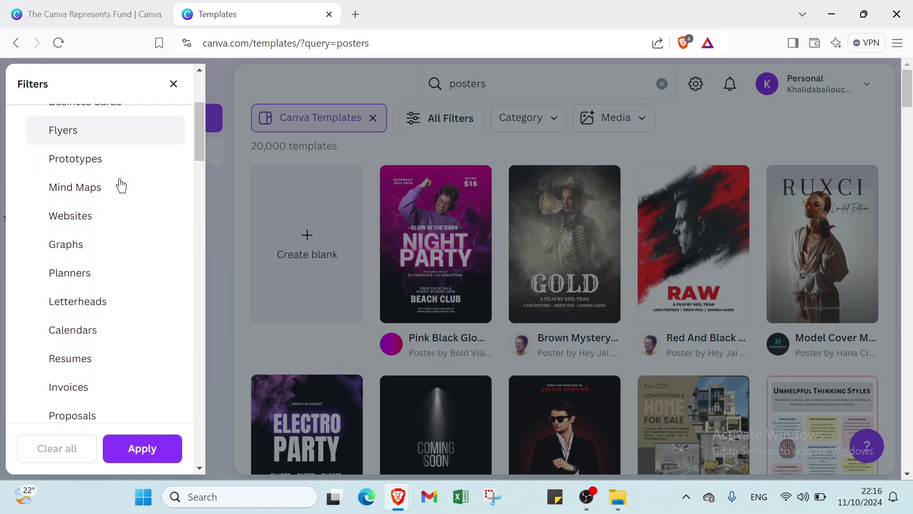
scroll(122, 176, "down", 1)
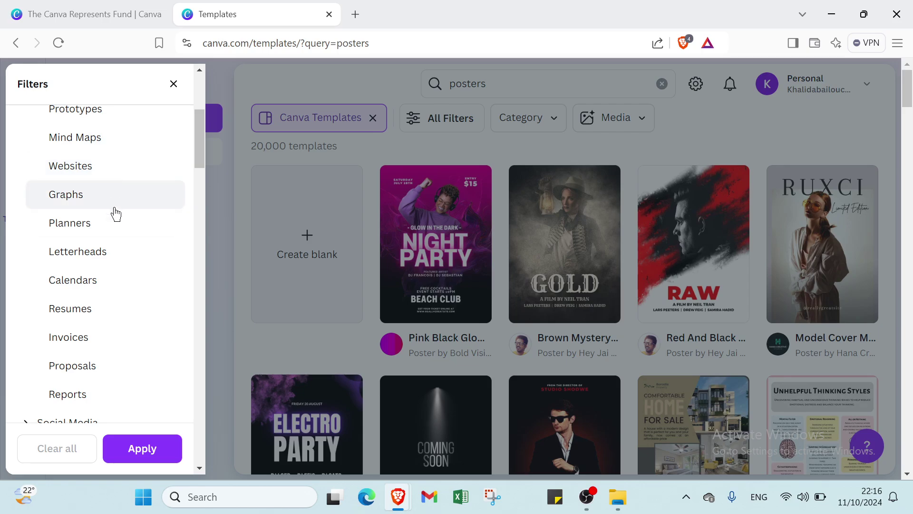
scroll(109, 279, "down", 1)
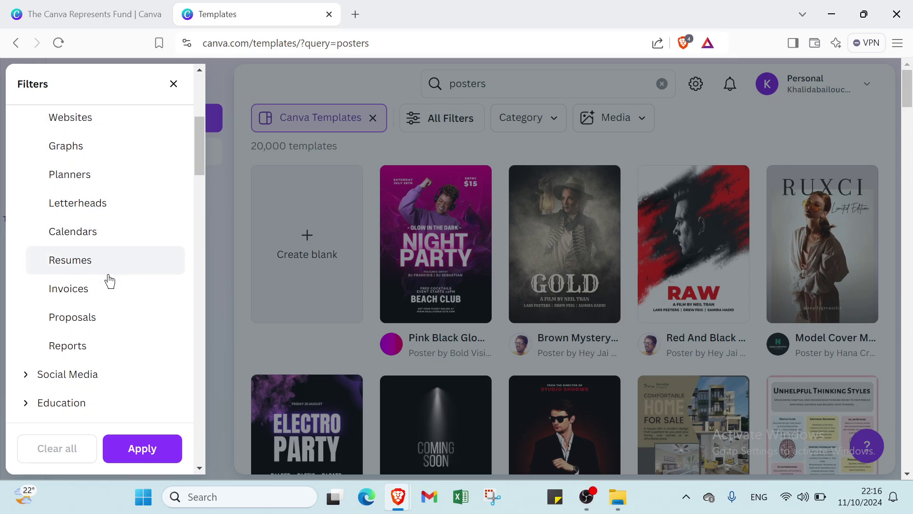
scroll(109, 279, "down", 1)
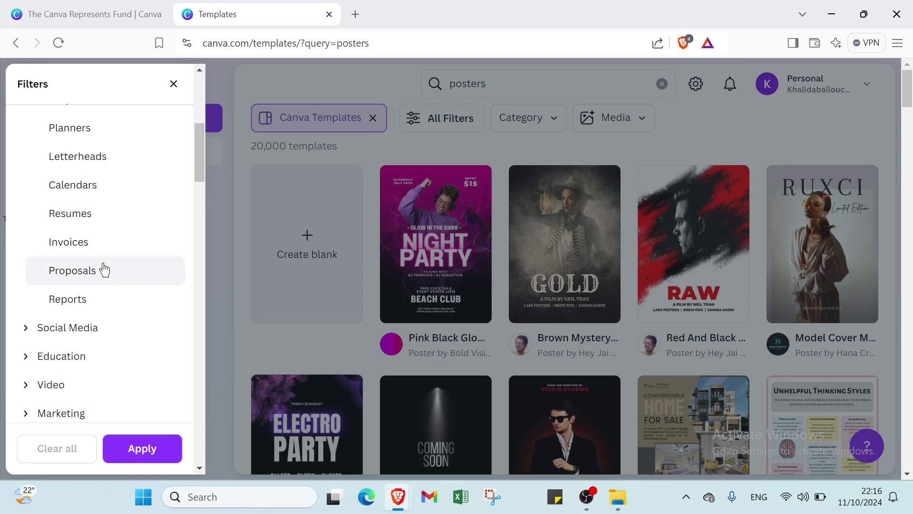
scroll(95, 300, "down", 1)
Expand the Social Media category and review its template types, from Instagram Posts through Twitter Posts
left_click(92, 289)
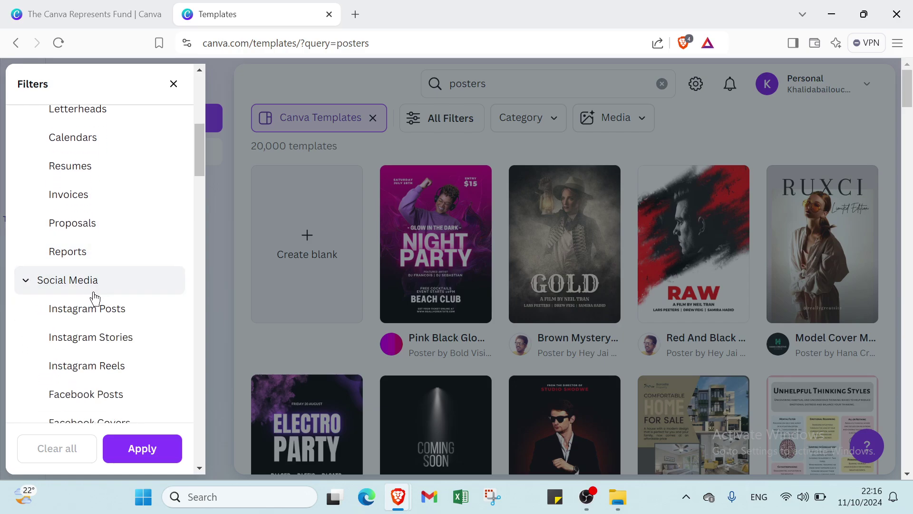
scroll(93, 296, "down", 1)
scroll(93, 290, "down", 1)
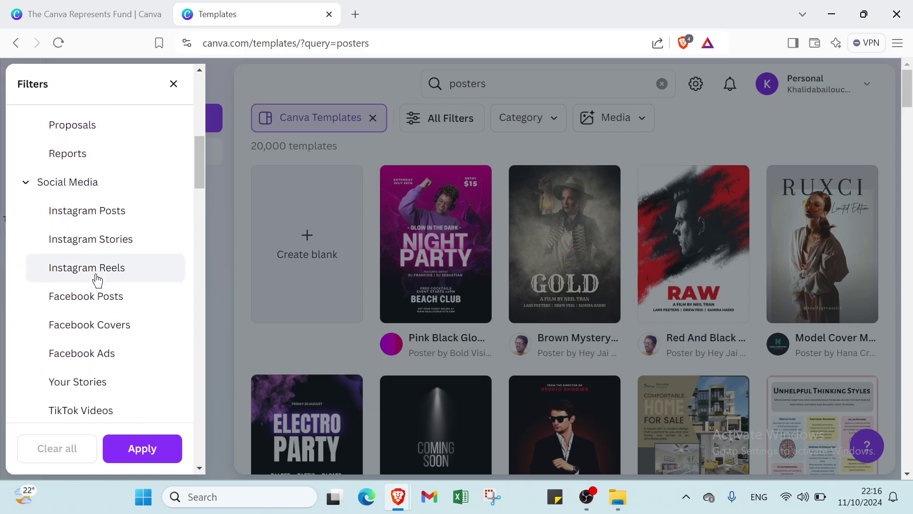
scroll(109, 259, "down", 1)
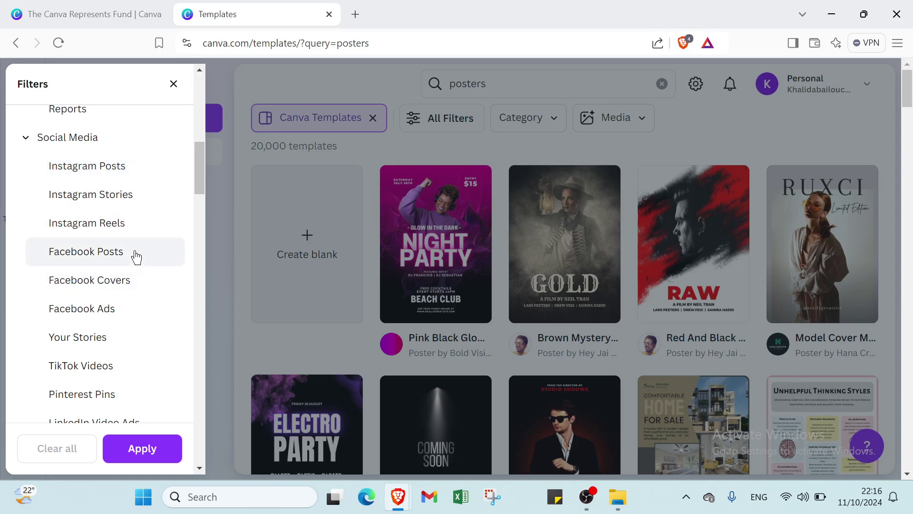
scroll(130, 262, "down", 1)
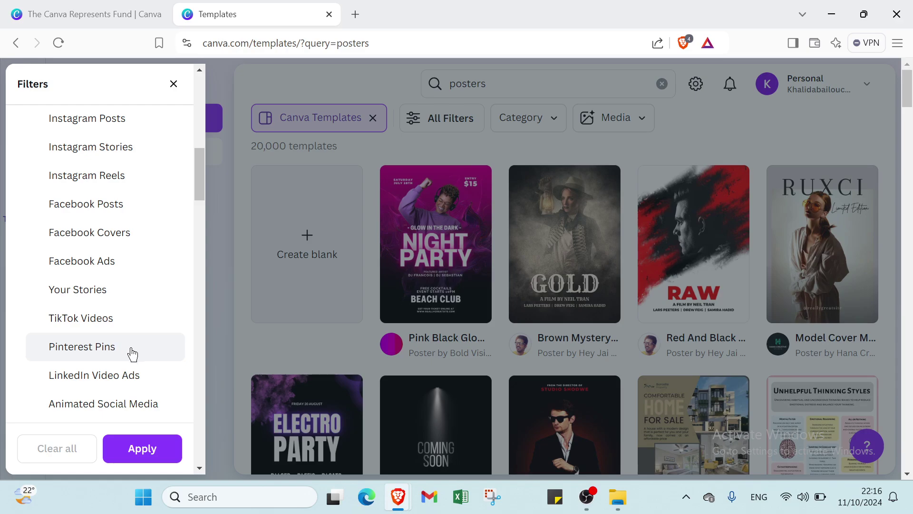
scroll(133, 352, "down", 1)
scroll(133, 346, "down", 1)
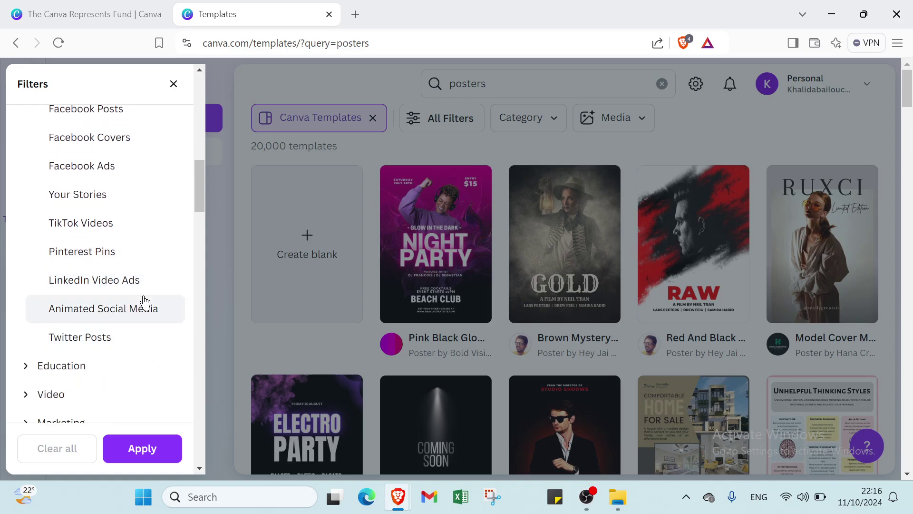
scroll(121, 309, "down", 1)
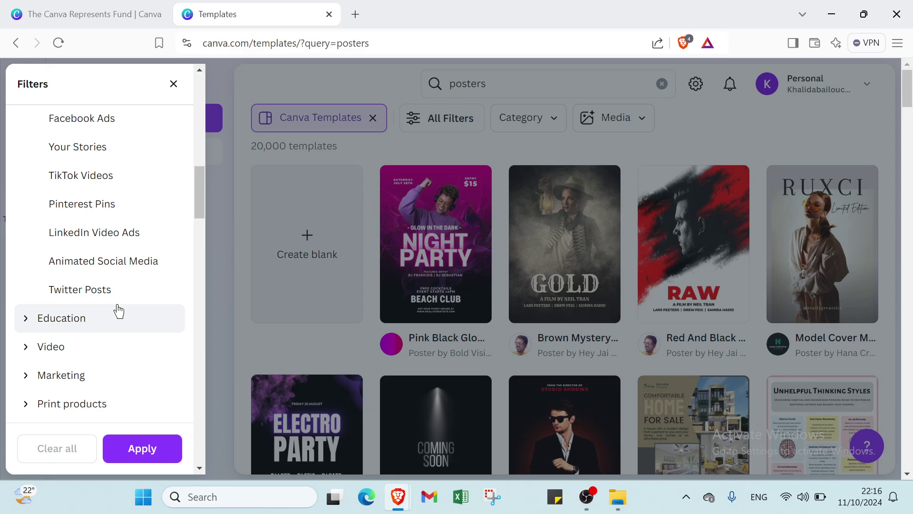
Expand the Education and Video categories and review the subcategories listed under each
left_click(119, 312)
scroll(111, 323, "down", 1)
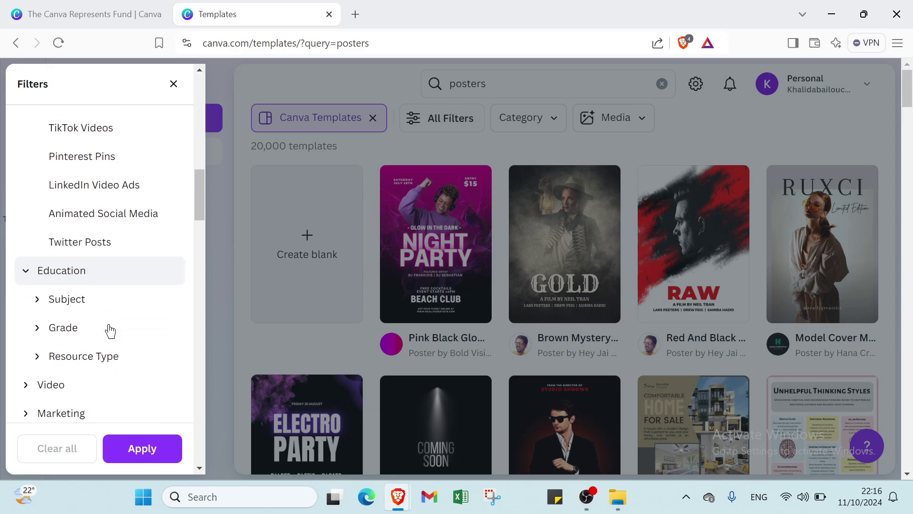
scroll(94, 347, "down", 1)
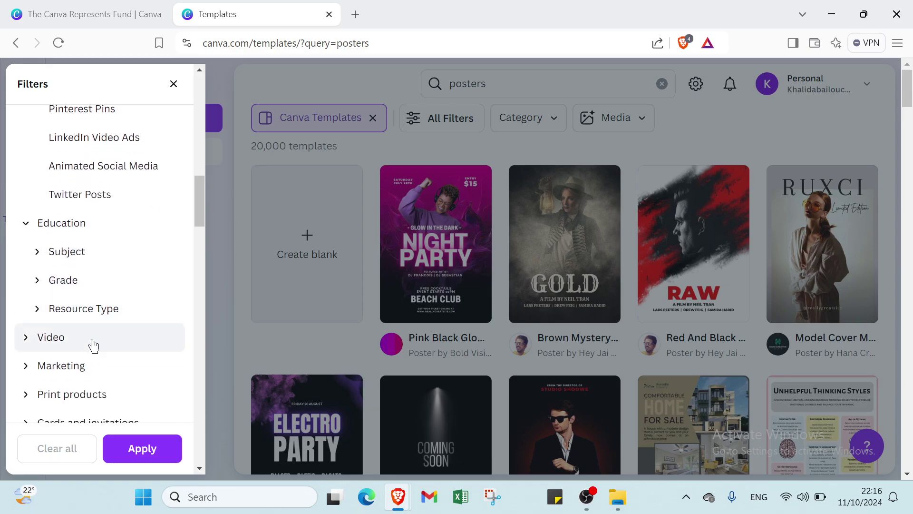
left_click(94, 344)
scroll(94, 344, "down", 2)
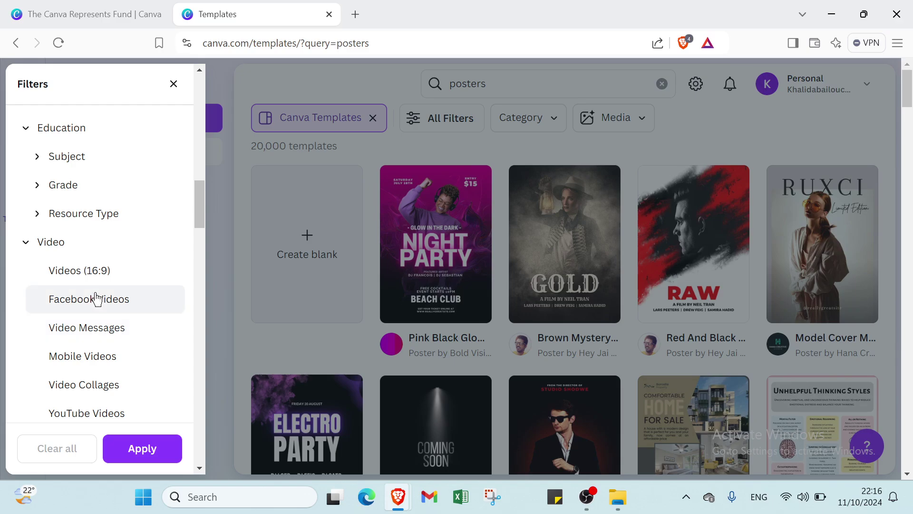
scroll(119, 357, "down", 1)
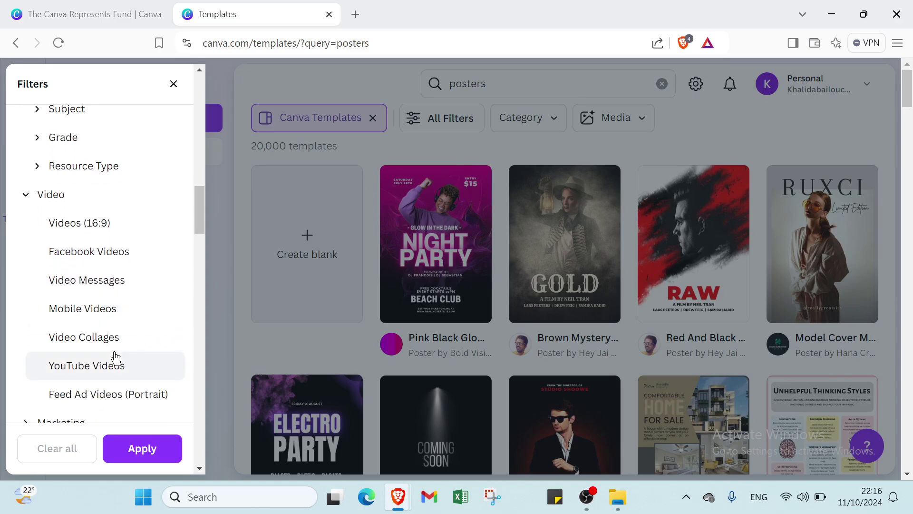
scroll(107, 341, "down", 1)
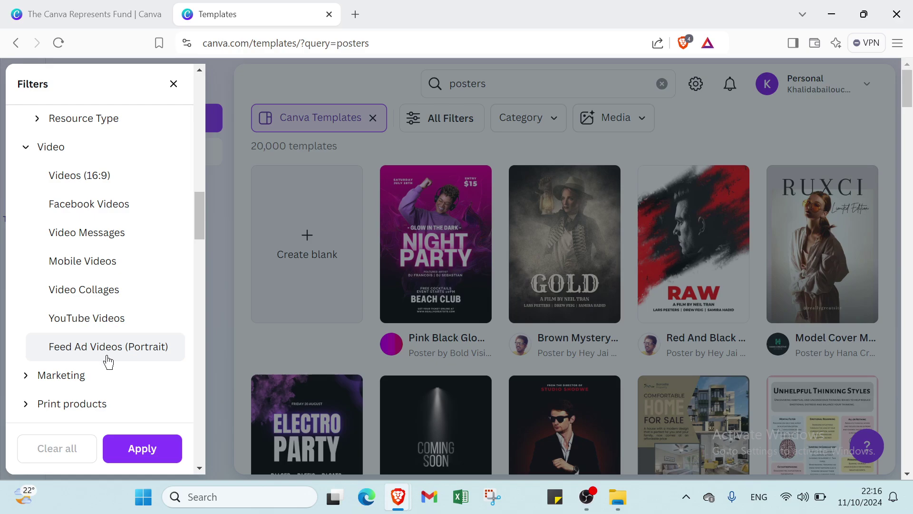
scroll(69, 379, "down", 1)
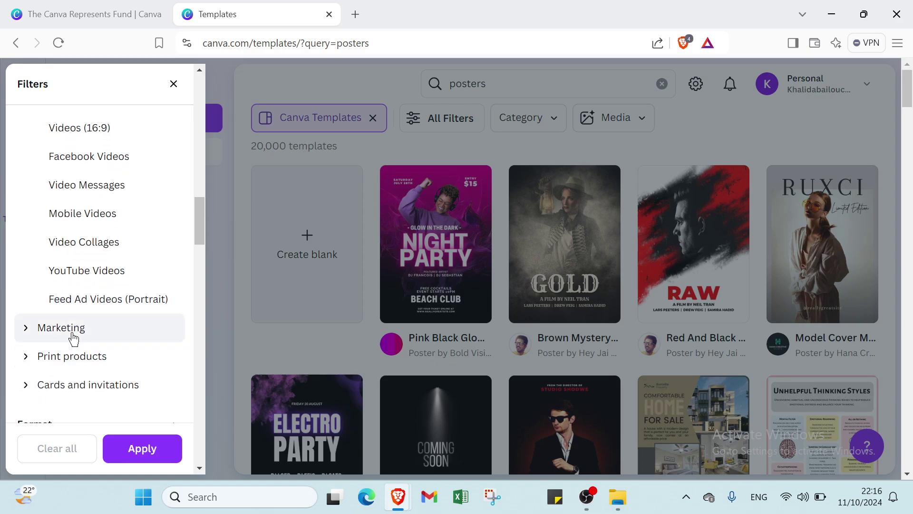
Expand the Marketing category and review its template types, from Business Cards through Infographics
left_click(74, 336)
scroll(88, 319, "down", 1)
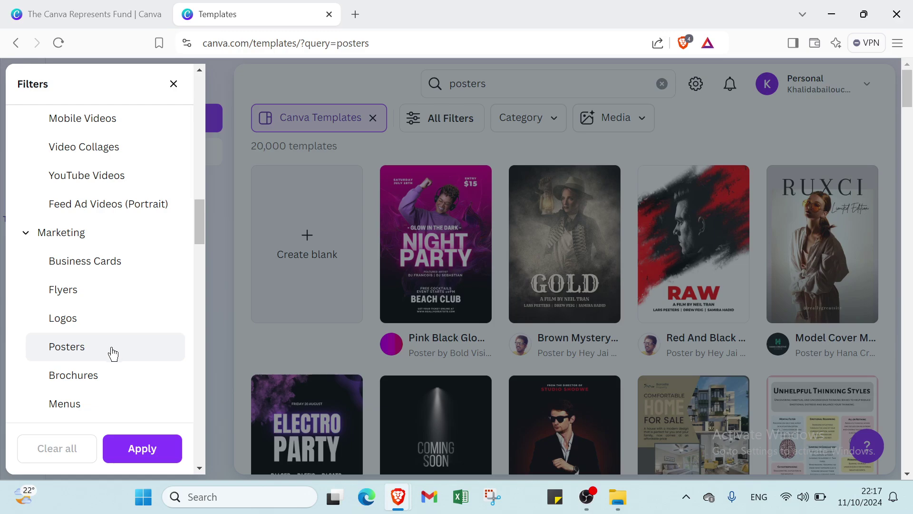
scroll(105, 375, "down", 3)
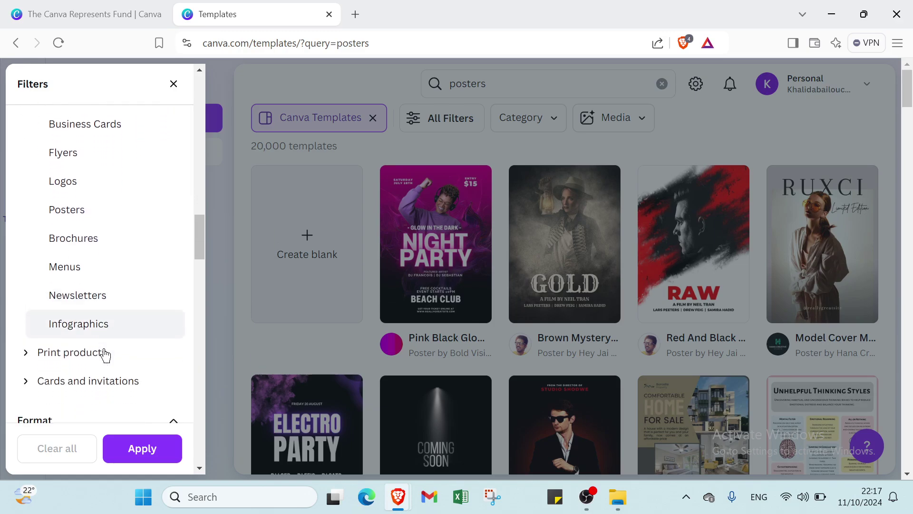
scroll(100, 338, "down", 1)
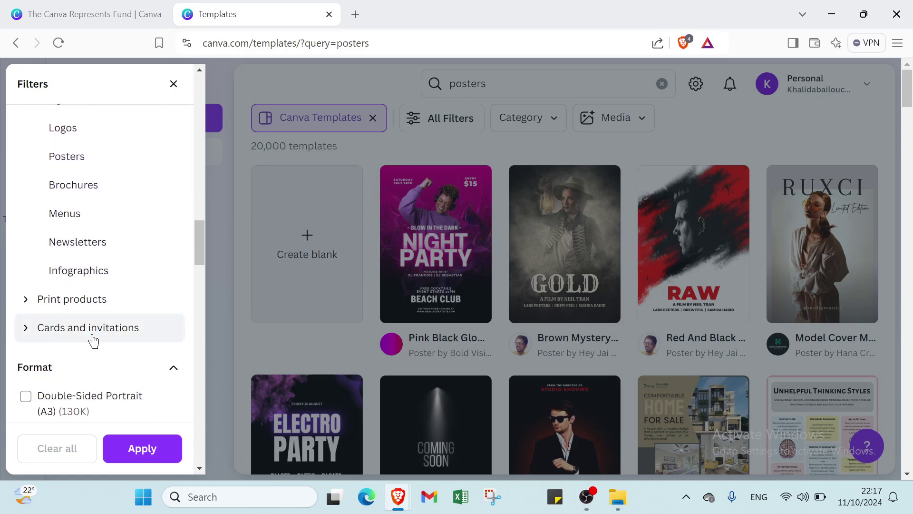
Expand the Print products and Cards and invitations categories, and look through their subcategories down to the Format filter
left_click(92, 305)
scroll(94, 316, "down", 1)
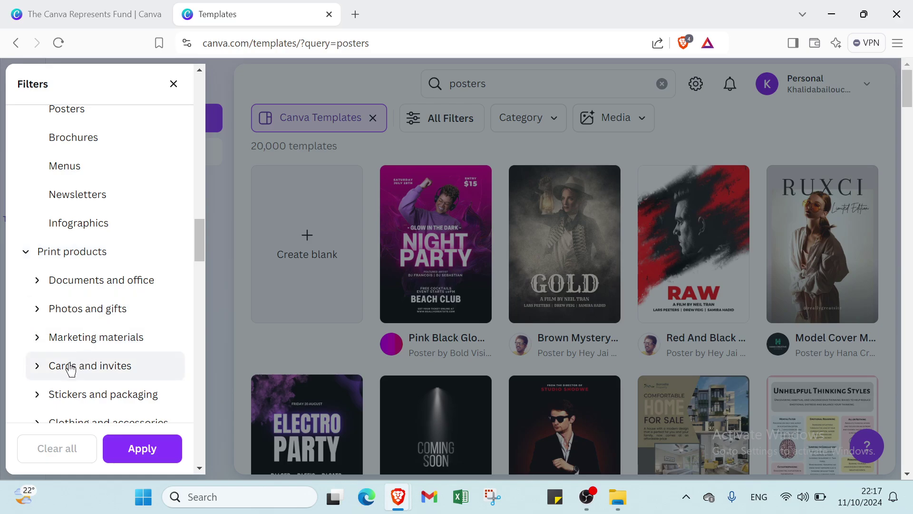
scroll(77, 402, "down", 1)
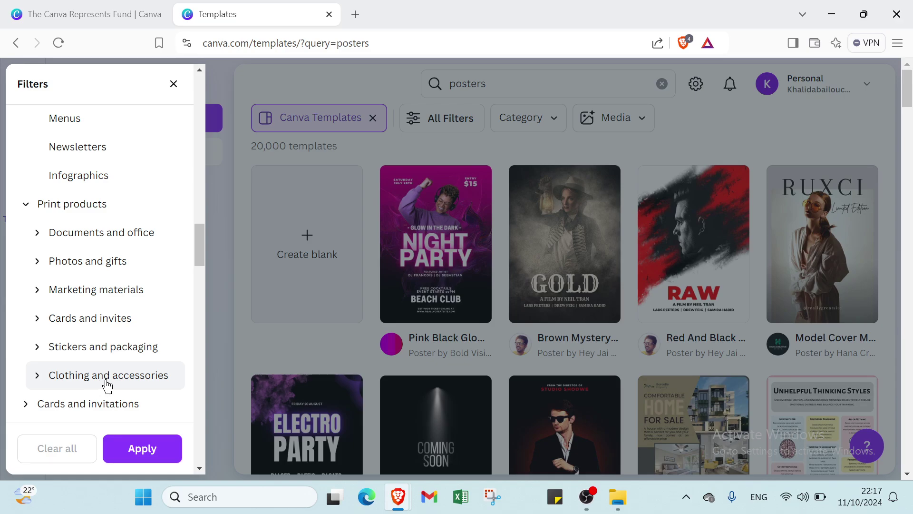
scroll(141, 382, "down", 1)
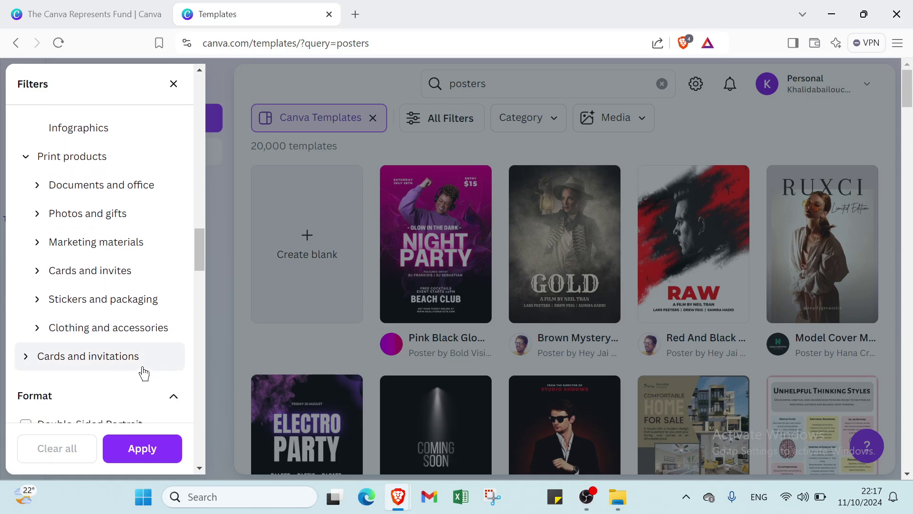
left_click(96, 366)
scroll(93, 367, "down", 1)
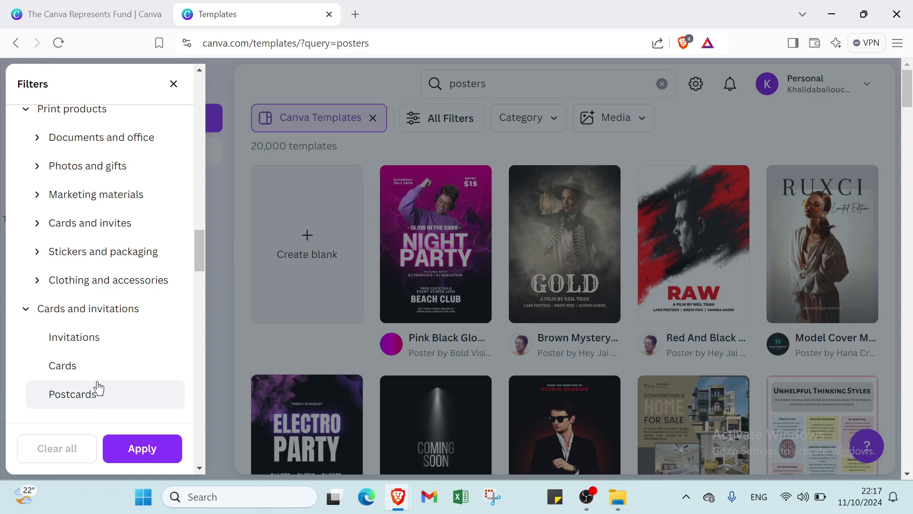
scroll(107, 343, "down", 4)
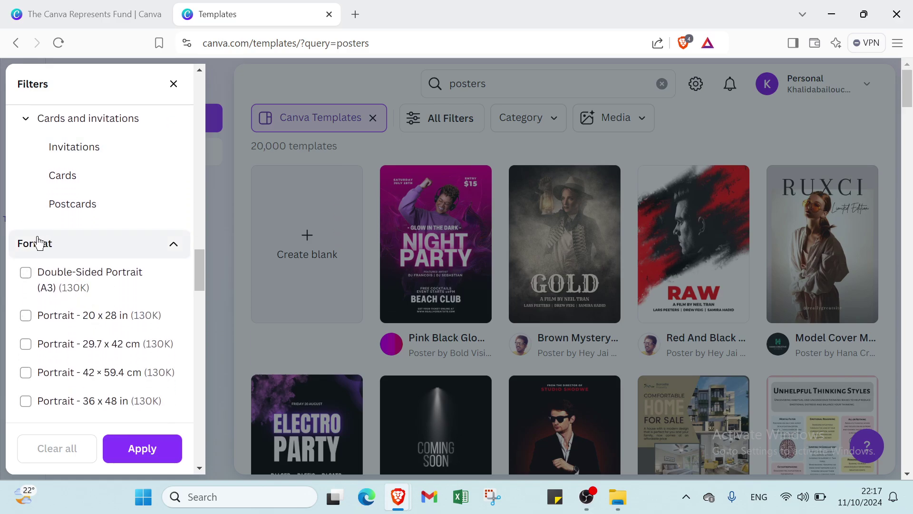
Collapse the Format, Style, Language, Theme and Feature filter sections
left_click(36, 247)
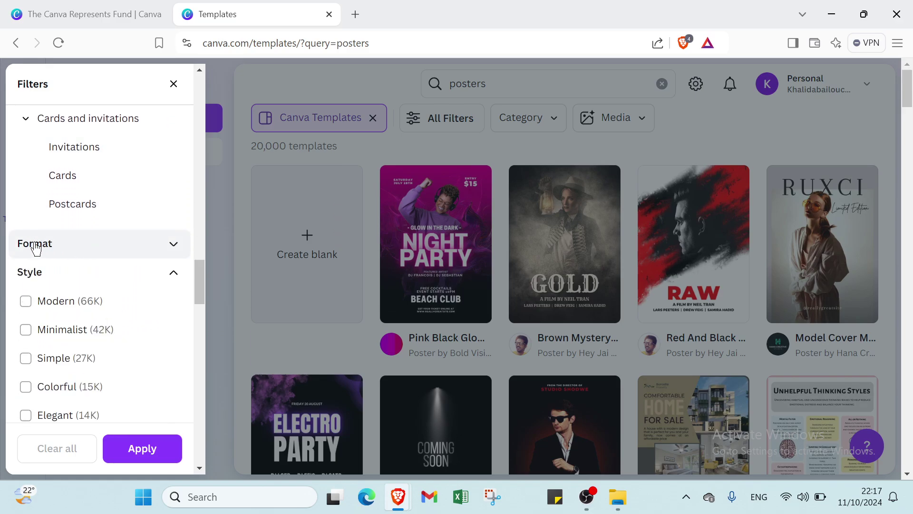
left_click(37, 248)
left_click(46, 249)
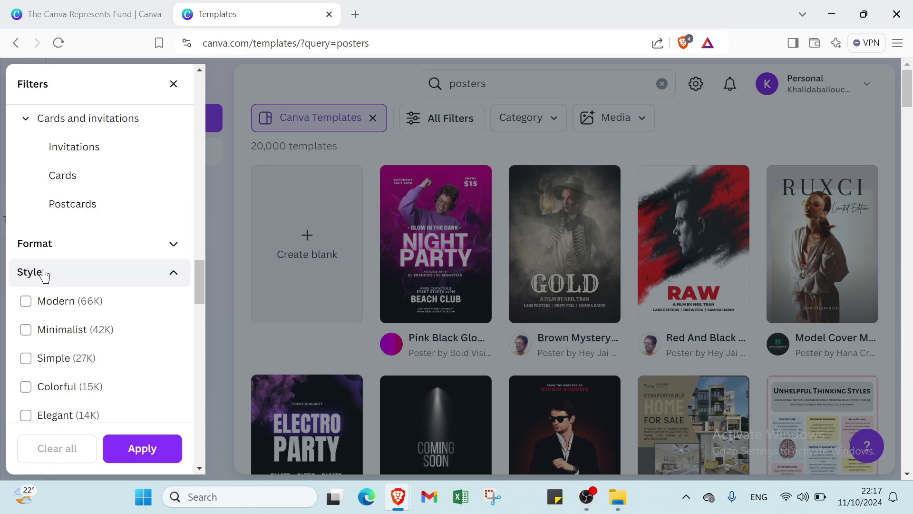
left_click(44, 273)
left_click(46, 302)
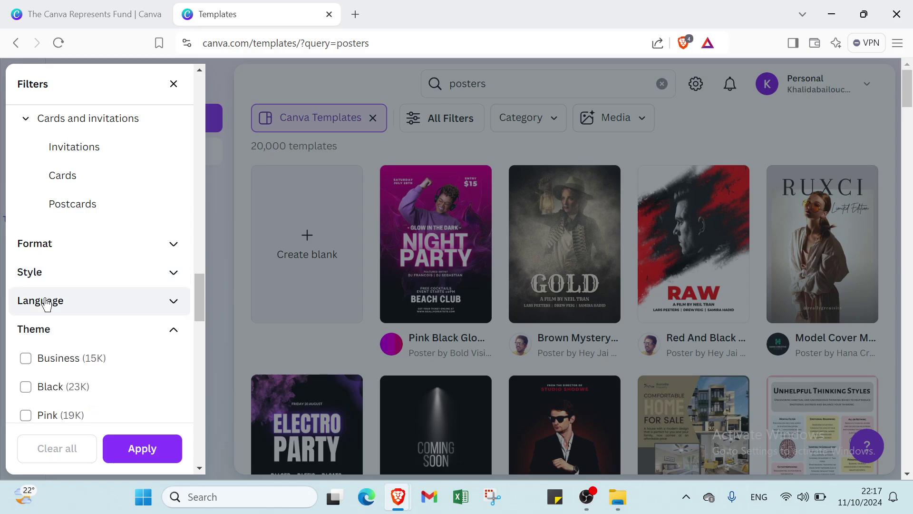
left_click(47, 323)
scroll(46, 323, "down", 1)
left_click(49, 314)
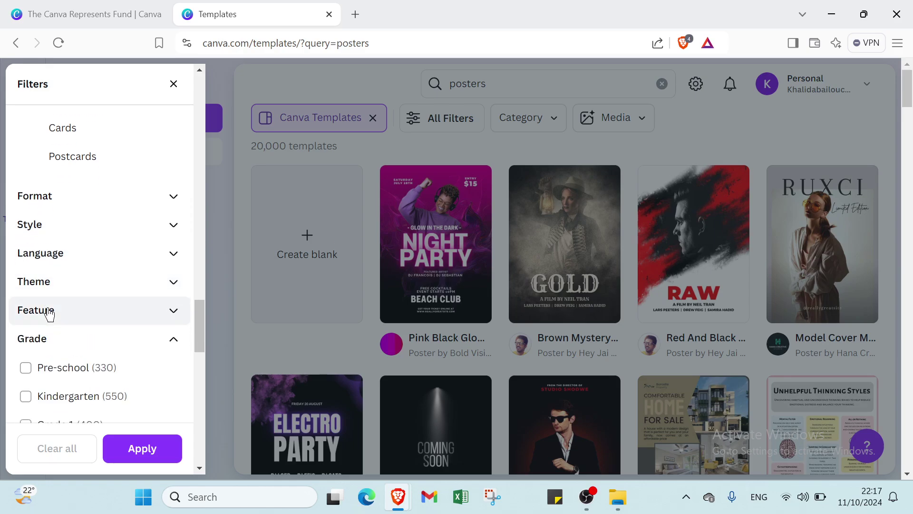
Collapse the Grade, Subject and Topic filter sections and select Free as the price filter
left_click(52, 333)
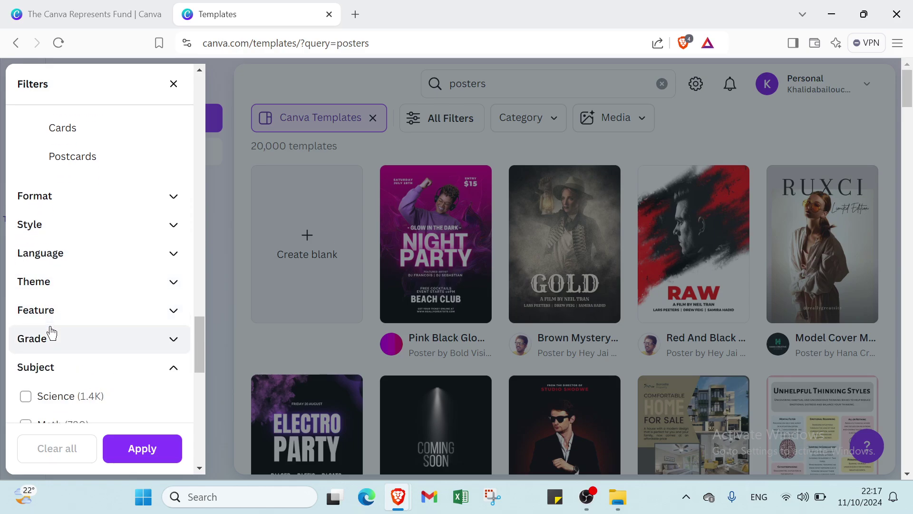
left_click(46, 365)
scroll(45, 343, "down", 2)
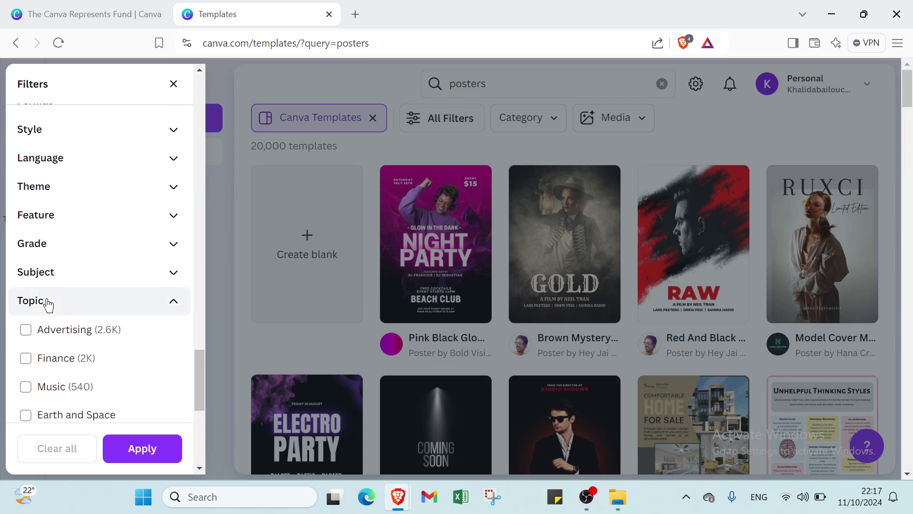
left_click(48, 303)
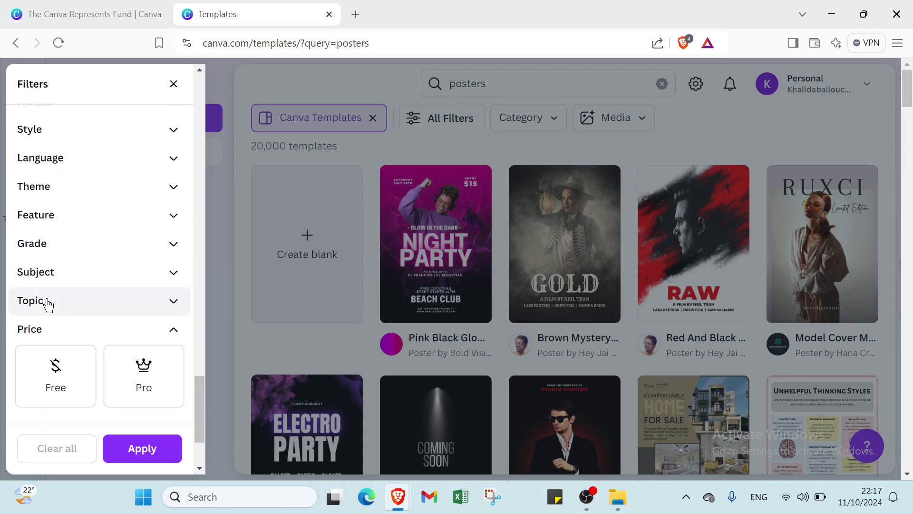
left_click(54, 364)
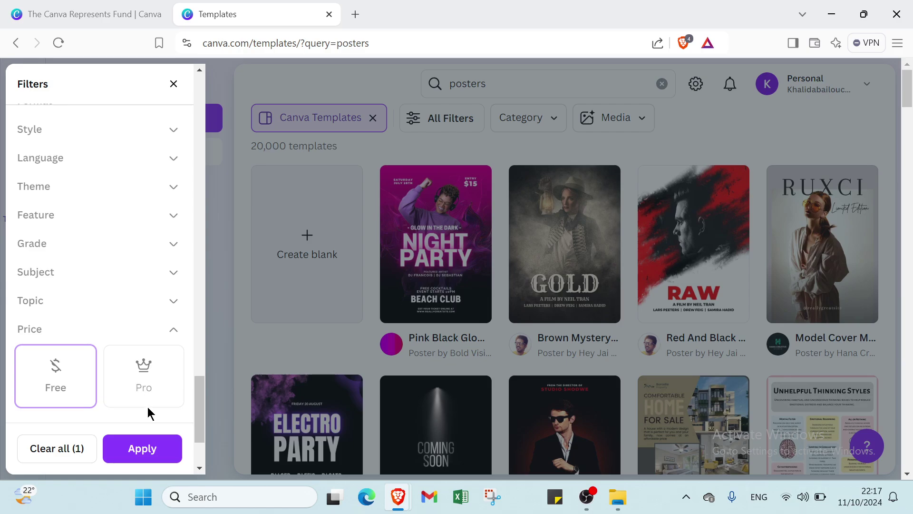
Review the remaining Price and Color filters and apply the Free filter to the poster templates
scroll(116, 388, "down", 2)
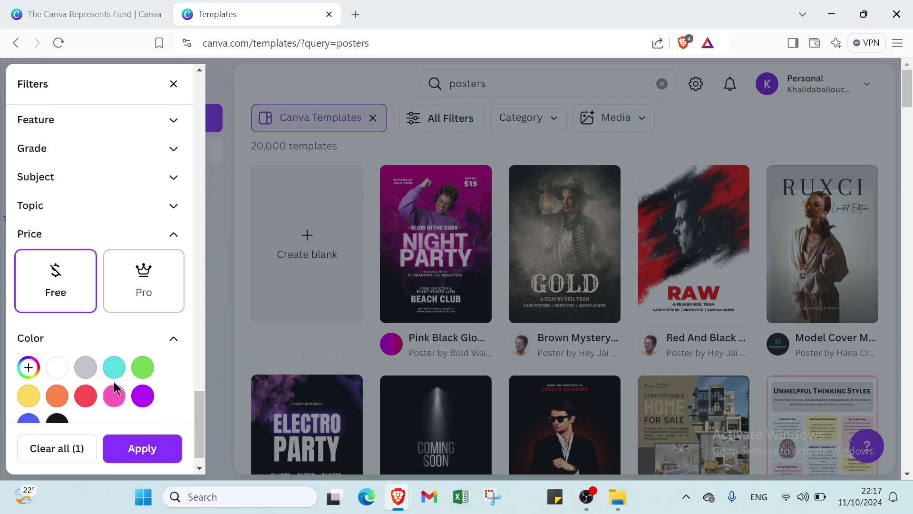
scroll(115, 388, "down", 1)
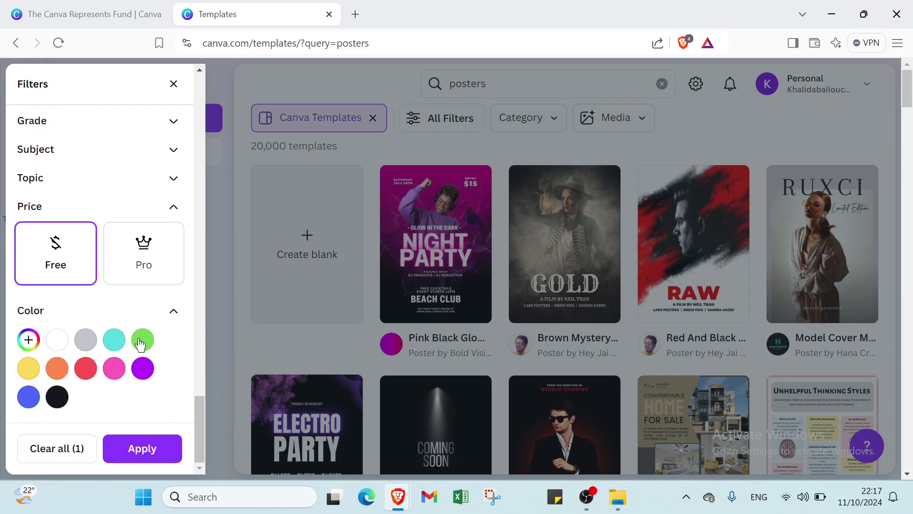
left_click(142, 442)
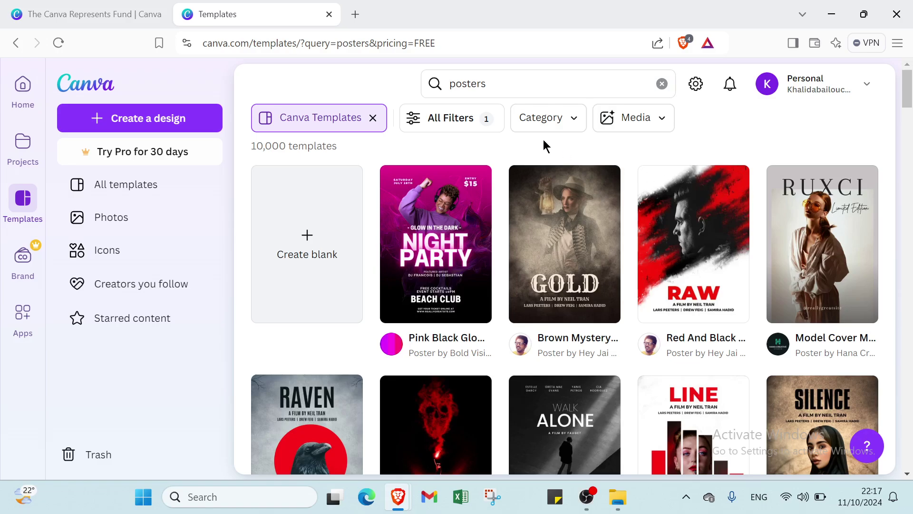
Open the Model Cover Magazine template from the poster results and start customizing it
scroll(649, 338, "down", 5)
scroll(876, 285, "up", 1)
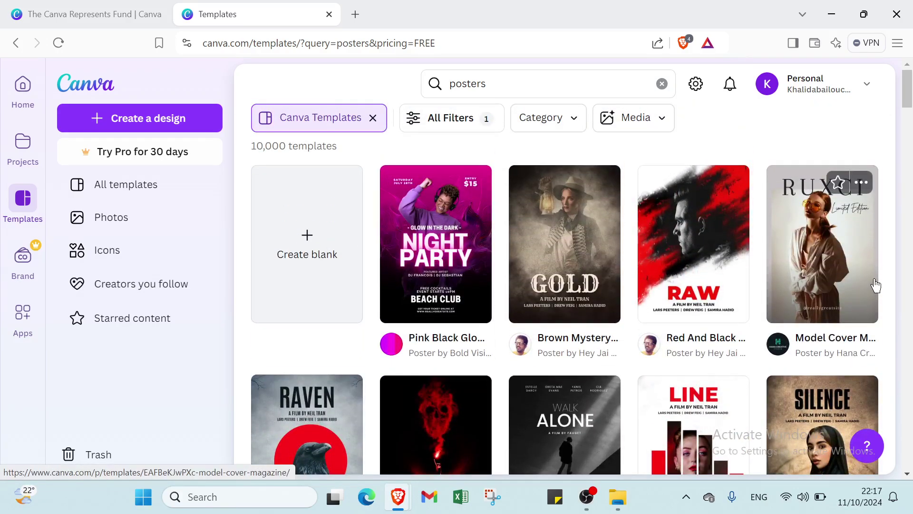
left_click(851, 265)
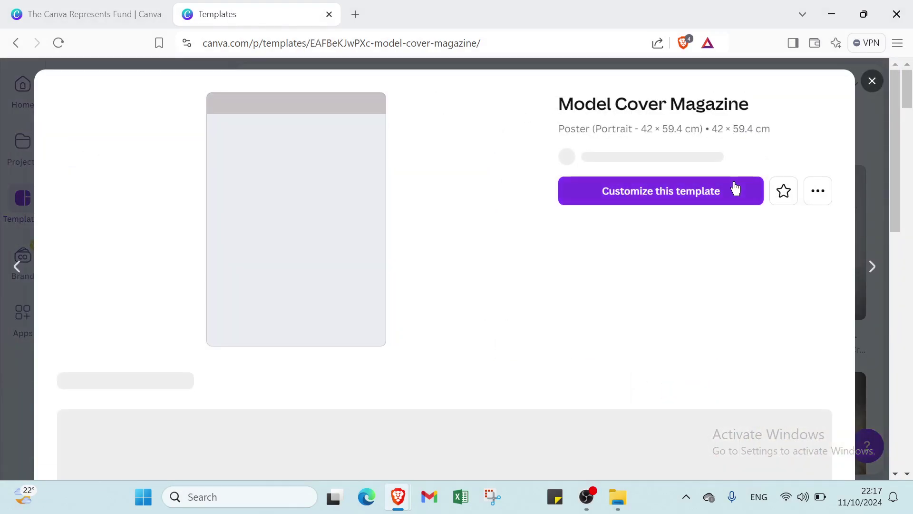
left_click(729, 206)
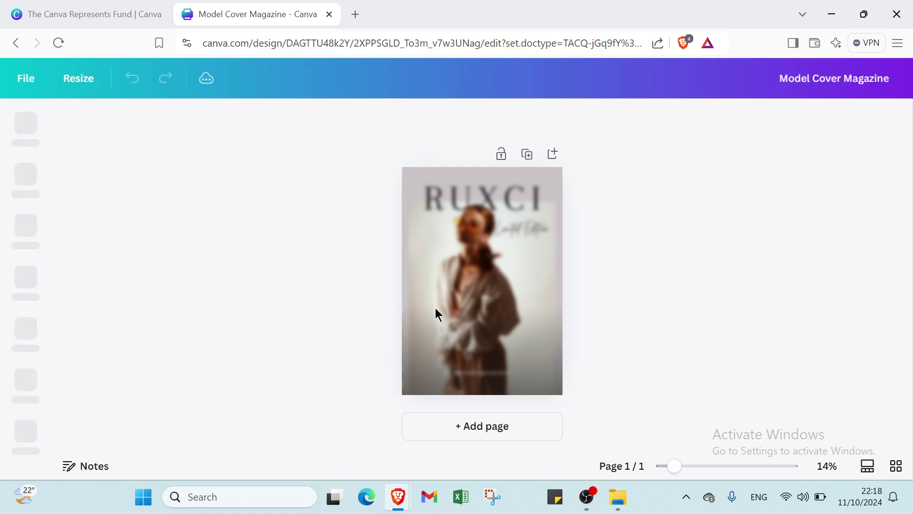
Adjust the canvas zoom to 17% so the poster fits in view
left_click(692, 467)
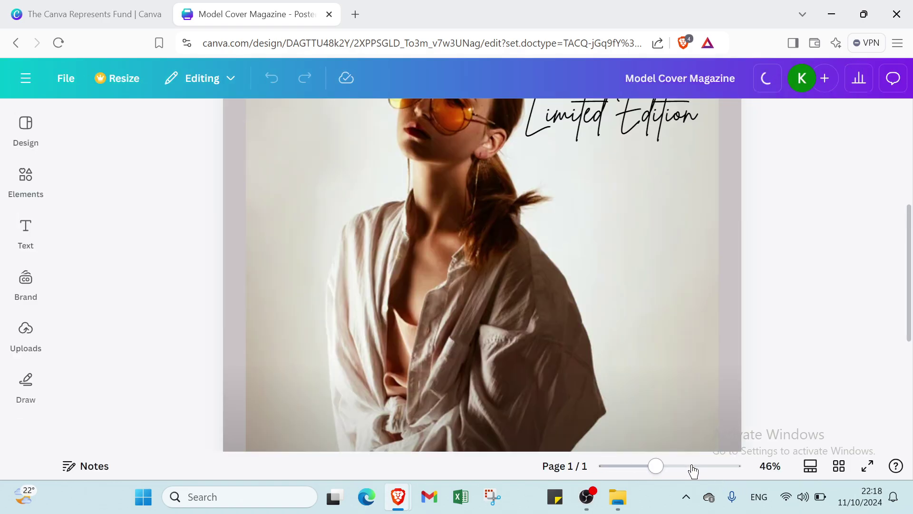
left_click(635, 467)
left_click(627, 468)
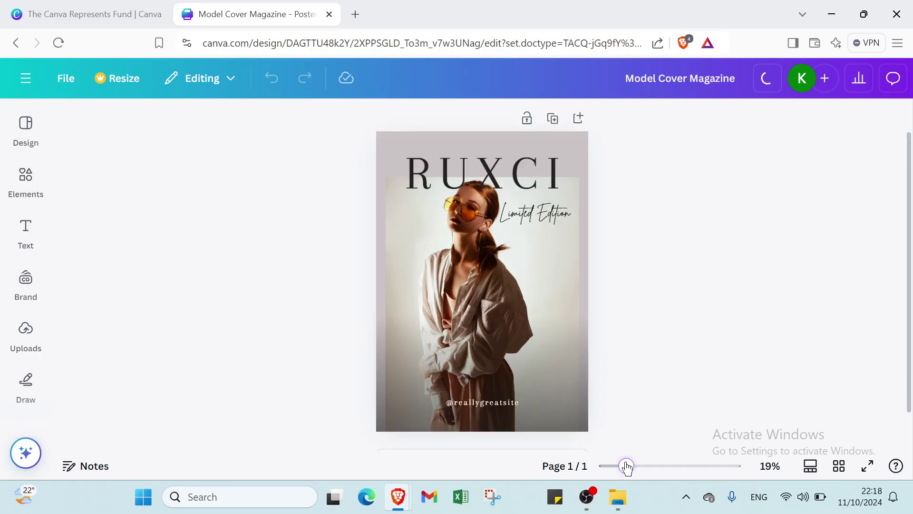
left_click(632, 467)
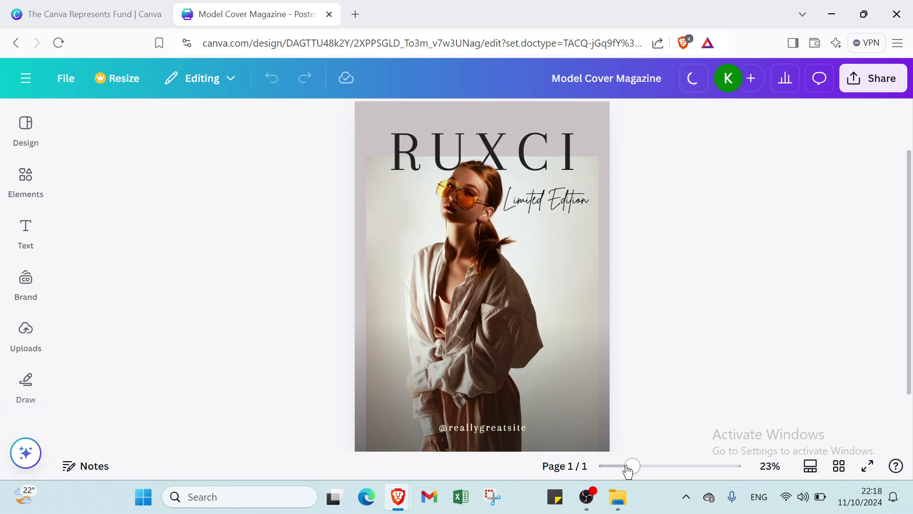
left_click(625, 467)
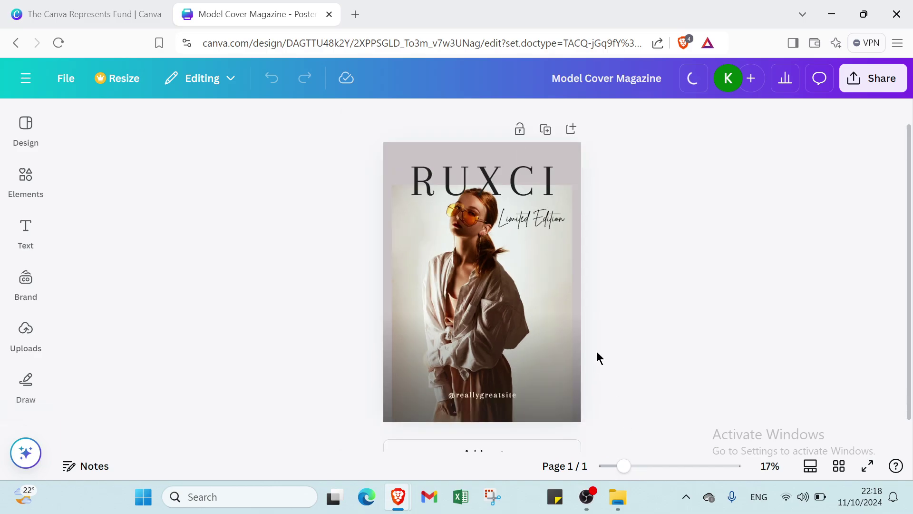
Duplicate the poster page and add a blank page after the copy
left_click(546, 130)
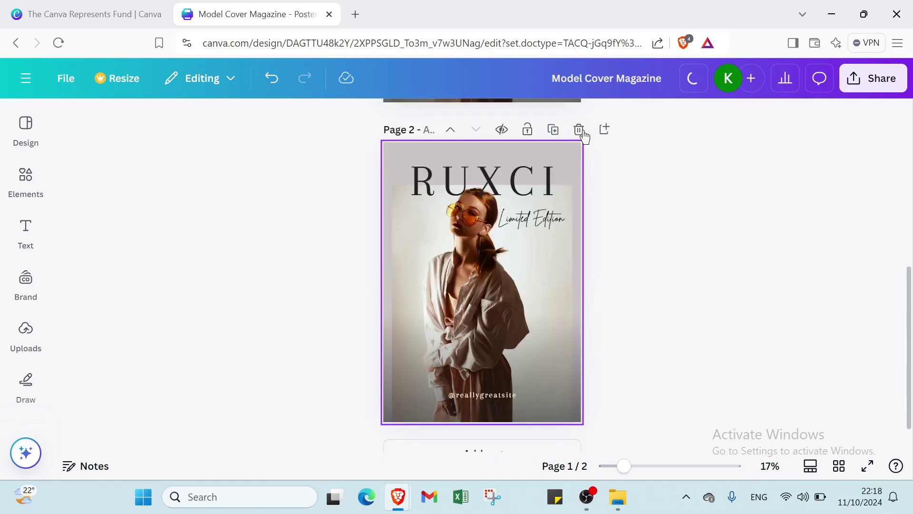
scroll(544, 206, "up", 2)
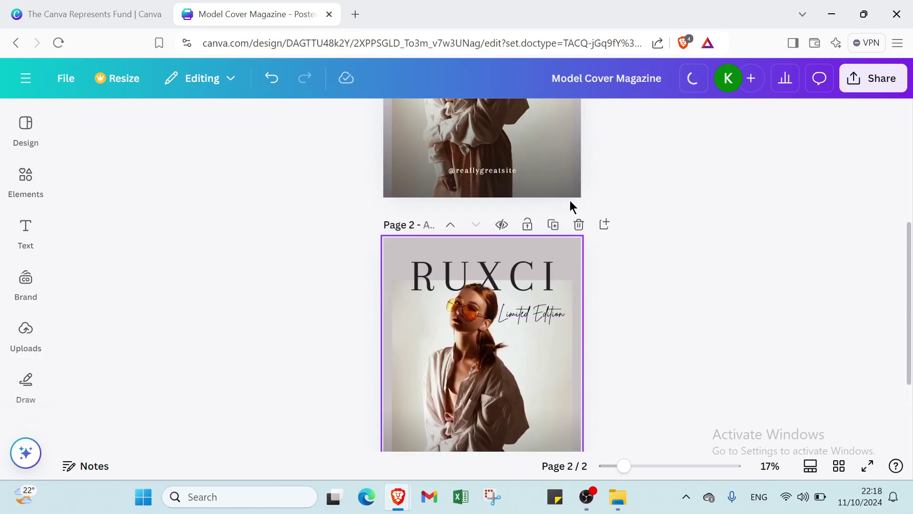
left_click(603, 226)
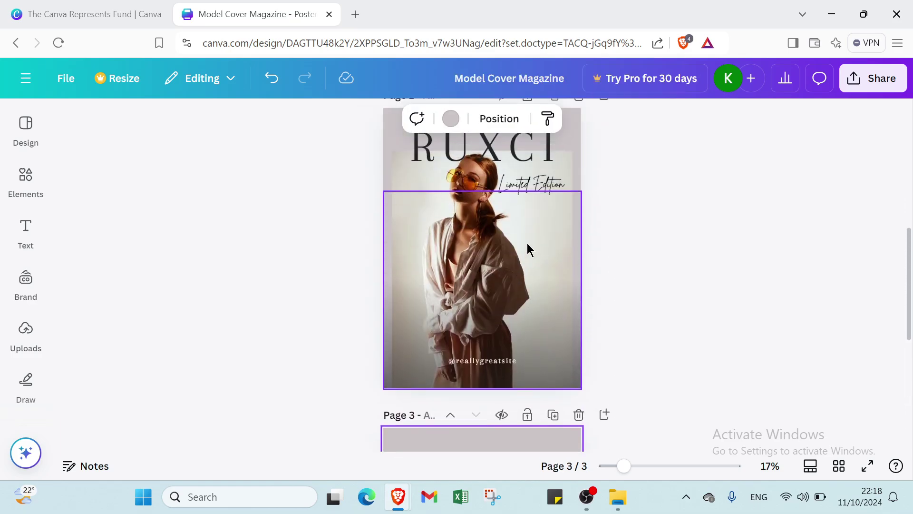
Move page 2 down one place, move the blank page up to first position and delete it
scroll(527, 243, "up", 5)
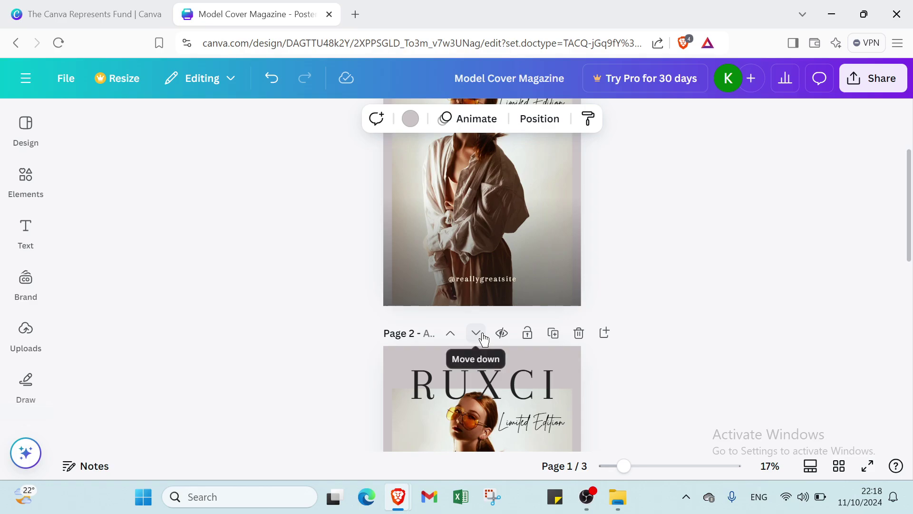
left_click(476, 333)
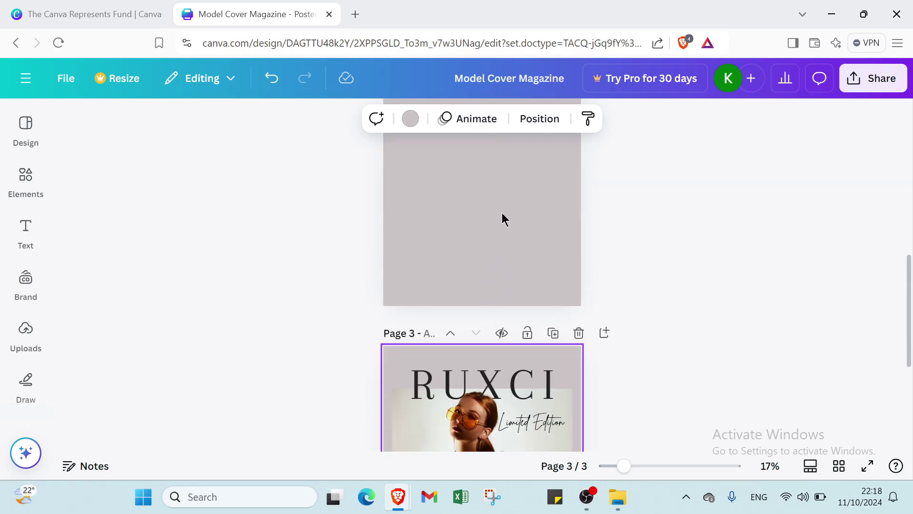
scroll(501, 219, "up", 3)
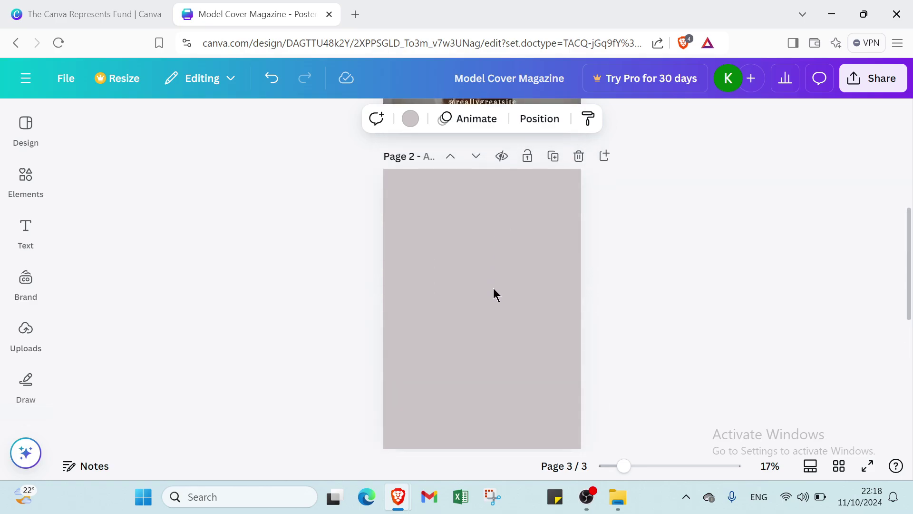
left_click(451, 157)
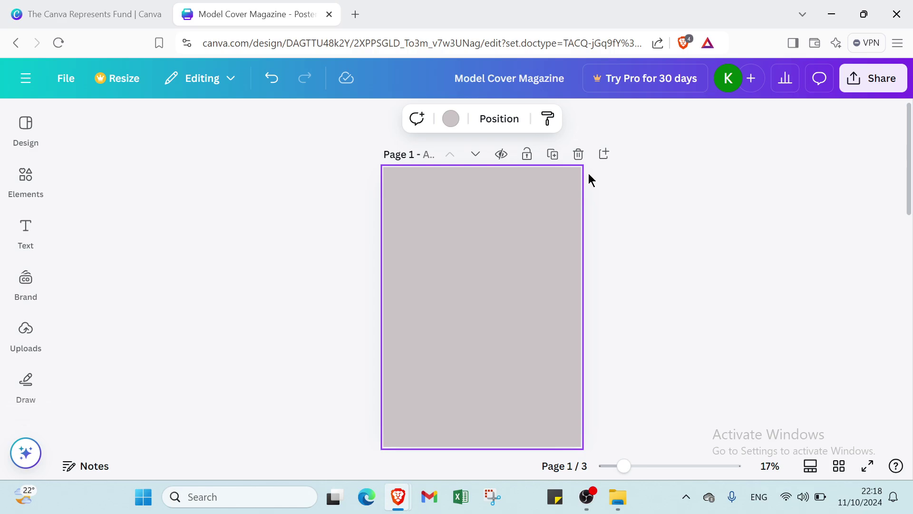
left_click(578, 154)
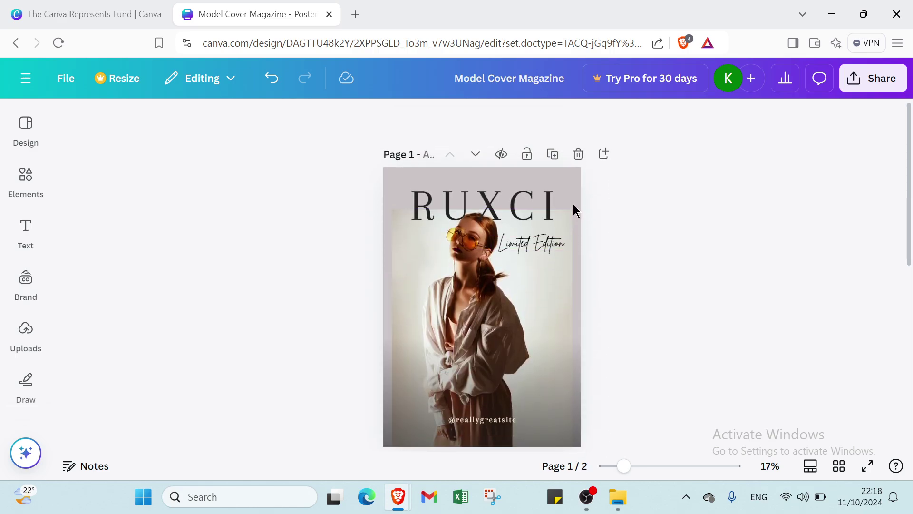
Hide the first poster page and unhide it again
left_click(500, 154)
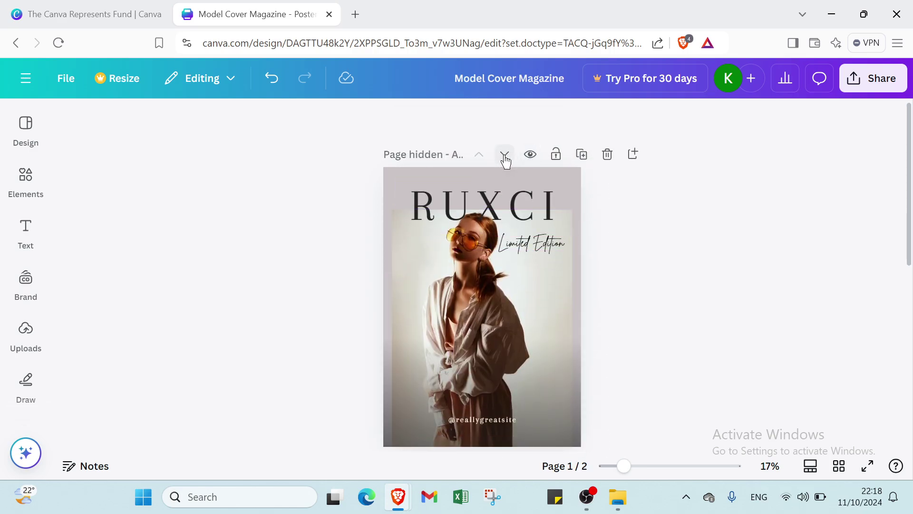
scroll(538, 177, "down", 5)
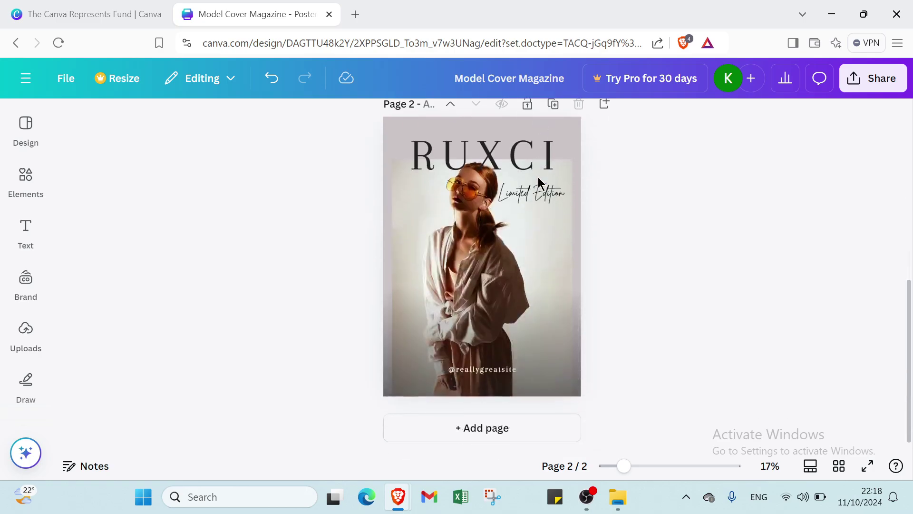
scroll(538, 177, "up", 5)
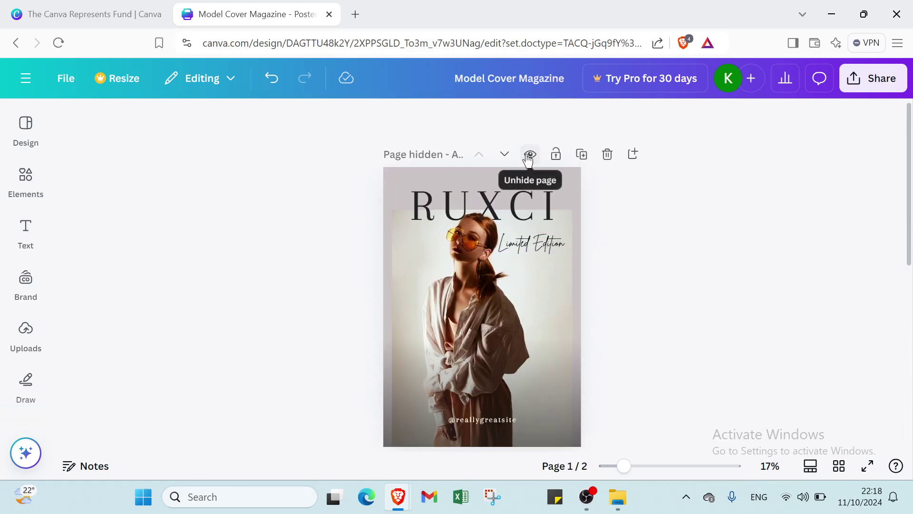
left_click(530, 155)
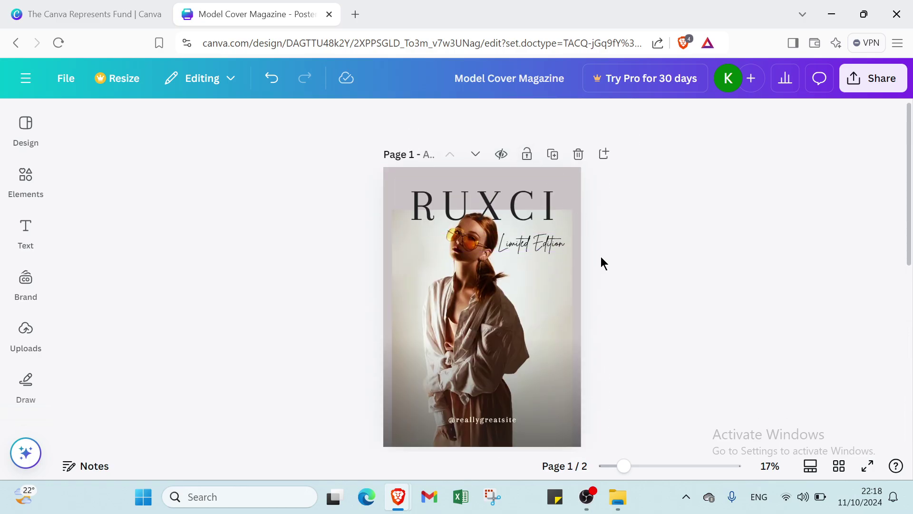
Delete the first of the two identical poster pages
scroll(600, 256, "down", 1)
scroll(523, 266, "down", 3)
scroll(575, 293, "up", 4)
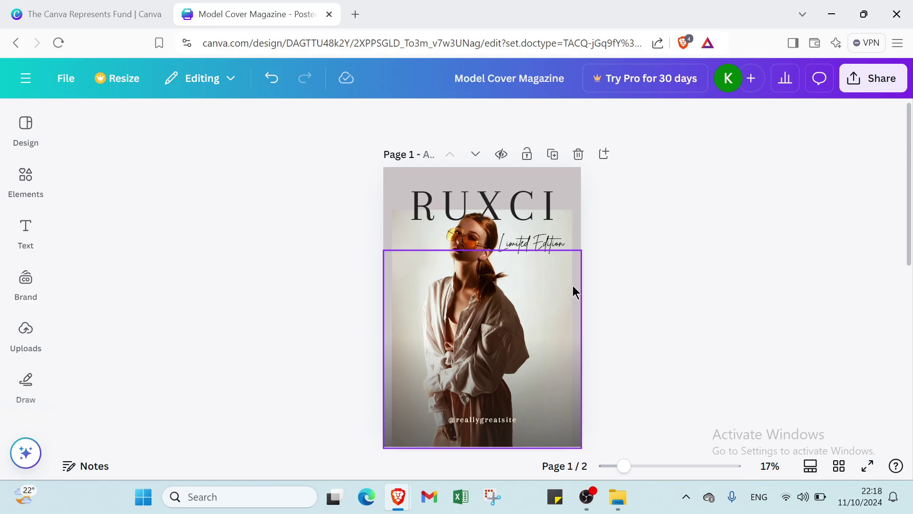
left_click(583, 159)
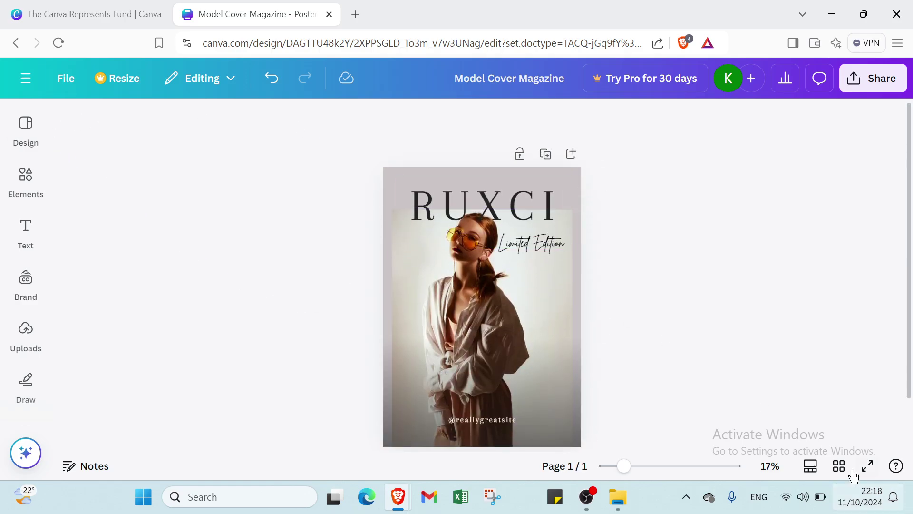
Preview the poster in thumbnail view, grid view and full-screen presentation, and return to the editor
left_click(810, 466)
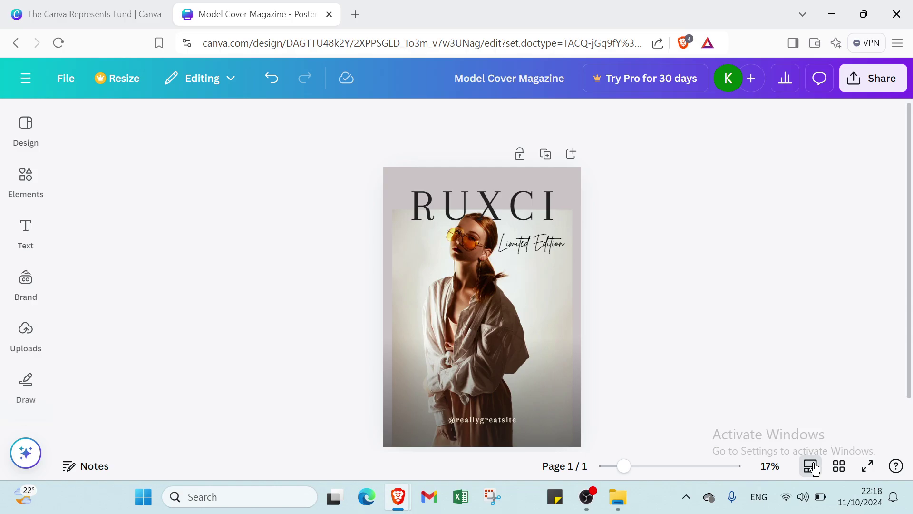
left_click(814, 467)
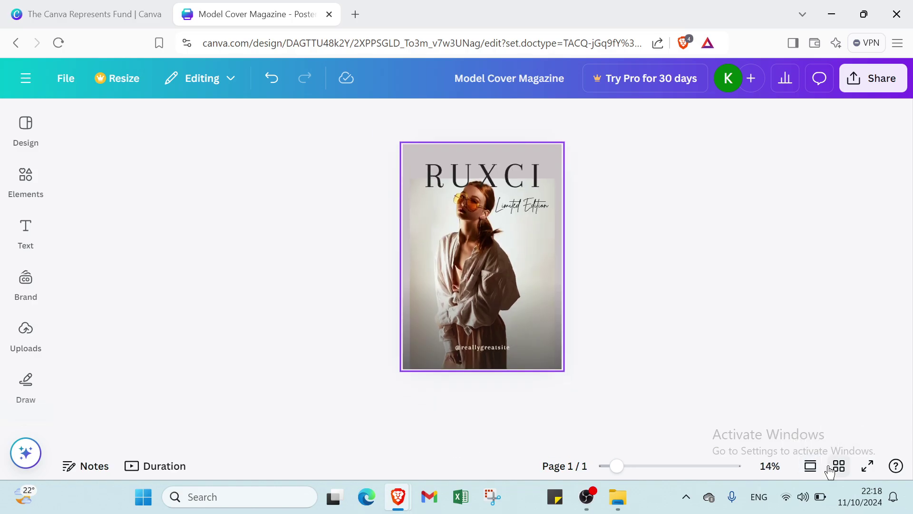
left_click(838, 467)
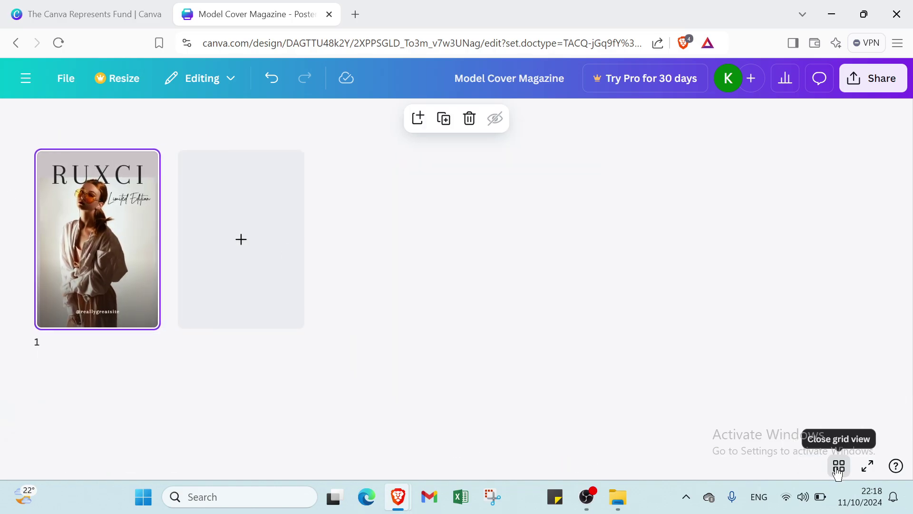
left_click(839, 467)
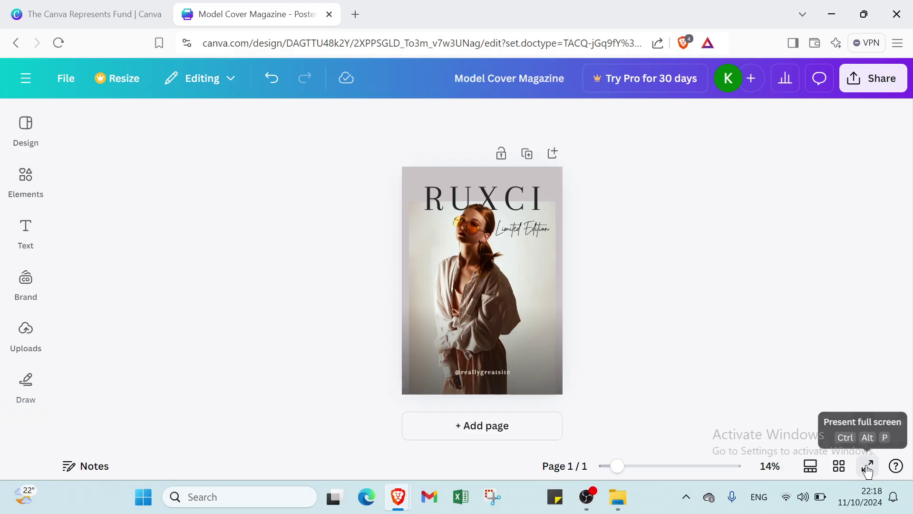
left_click(868, 468)
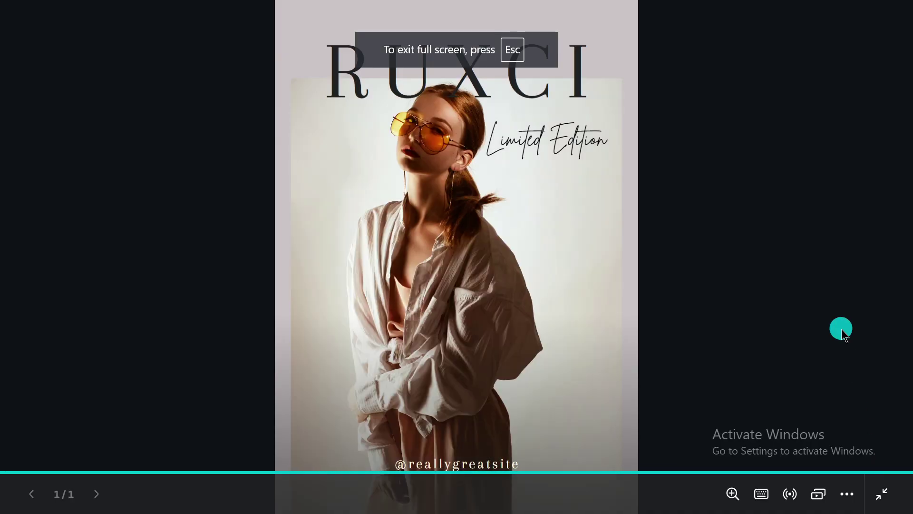
left_click(882, 494)
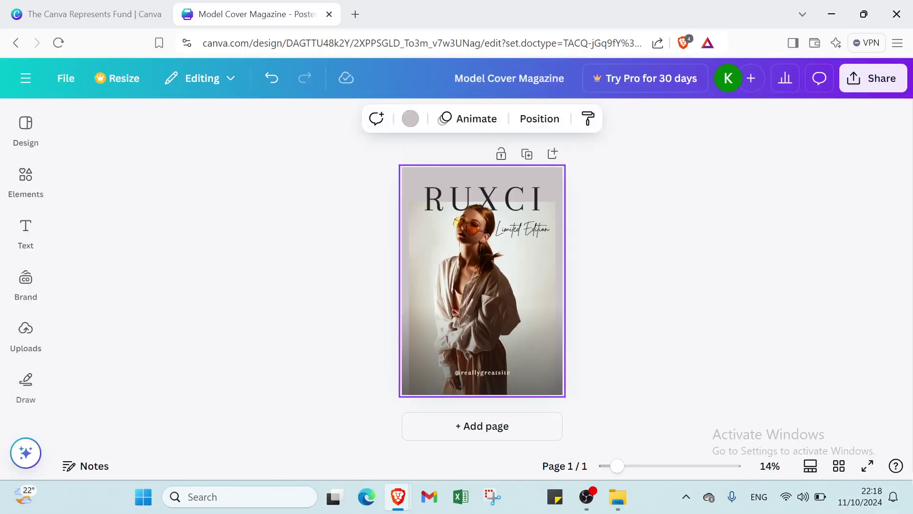
Open the help assistant chat, look at its options and close it
left_click(896, 465)
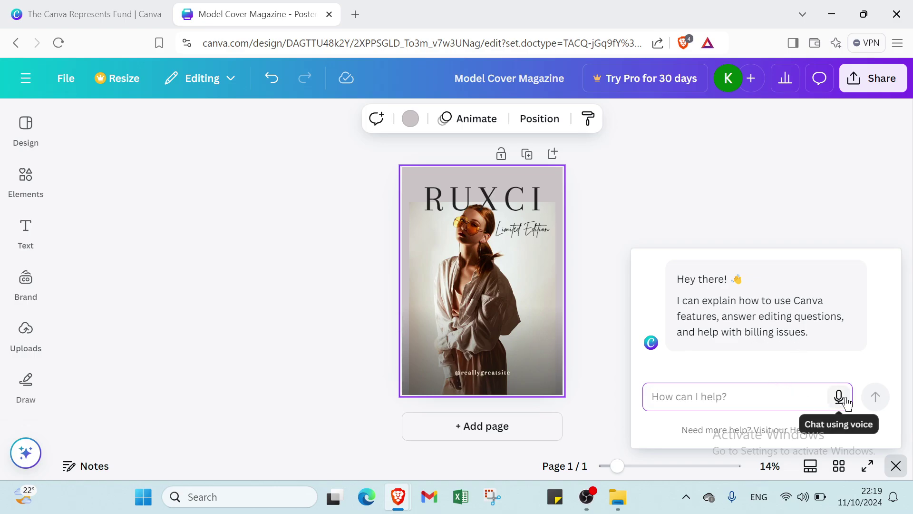
left_click(870, 234)
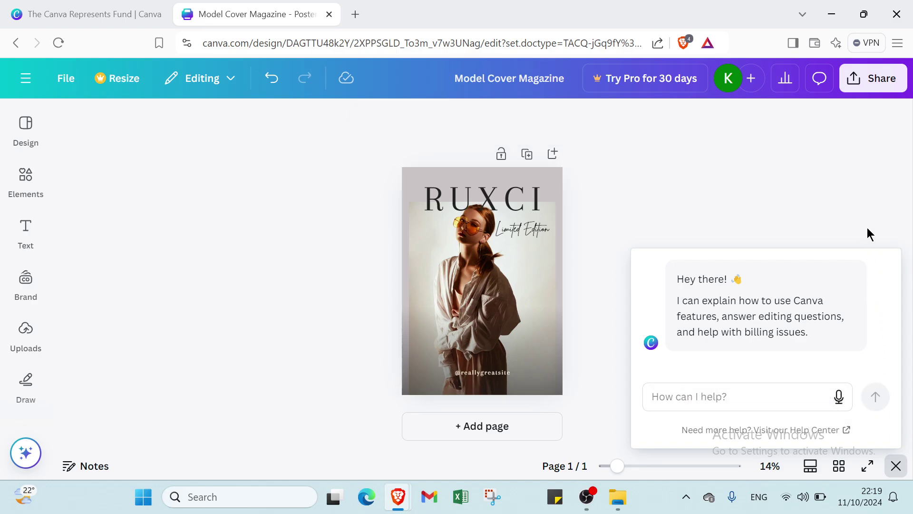
left_click(896, 466)
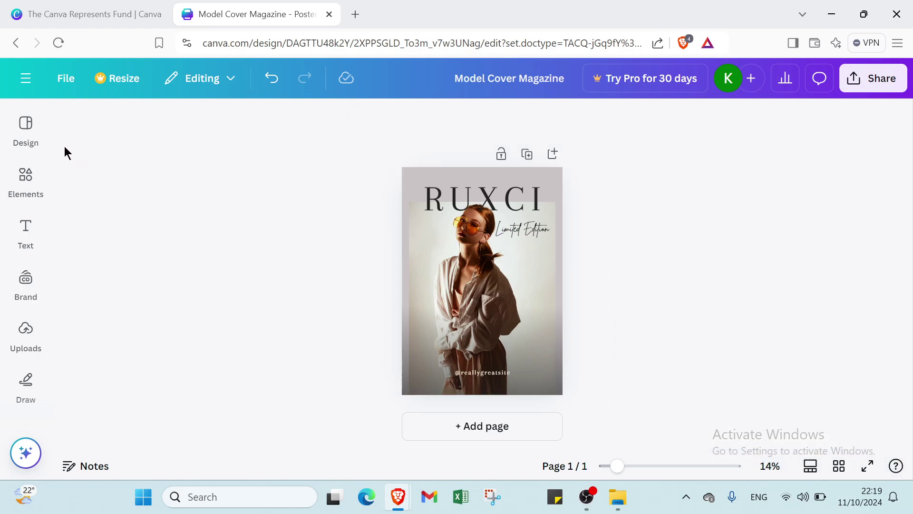
Search the design templates for "posters", check the matching styles and return to the template results
left_click(37, 136)
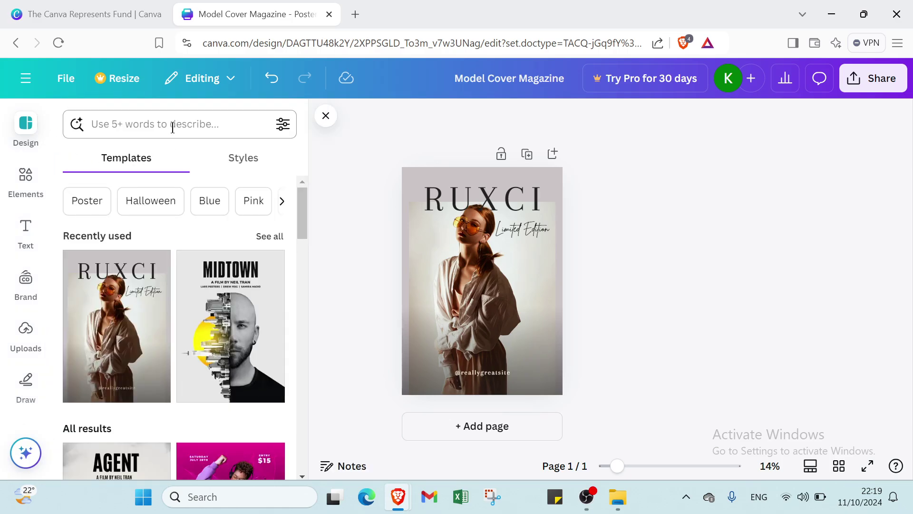
left_click(178, 124)
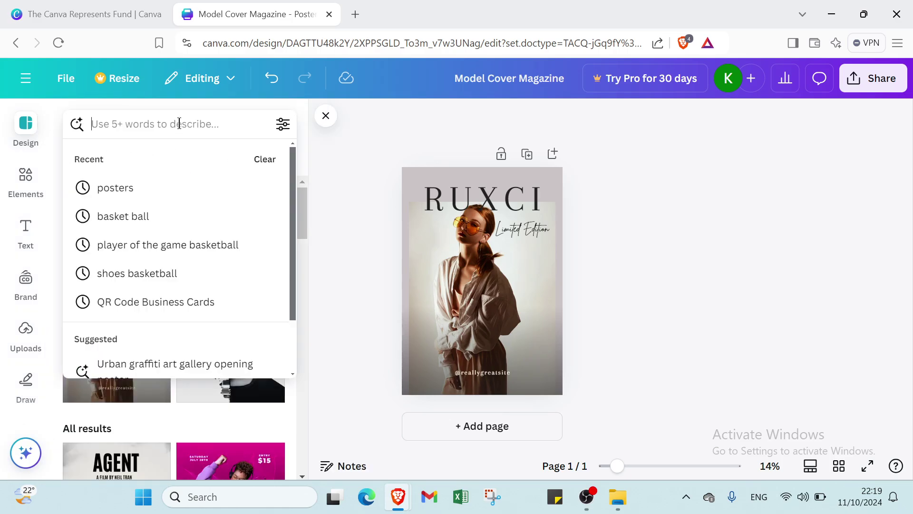
left_click(180, 192)
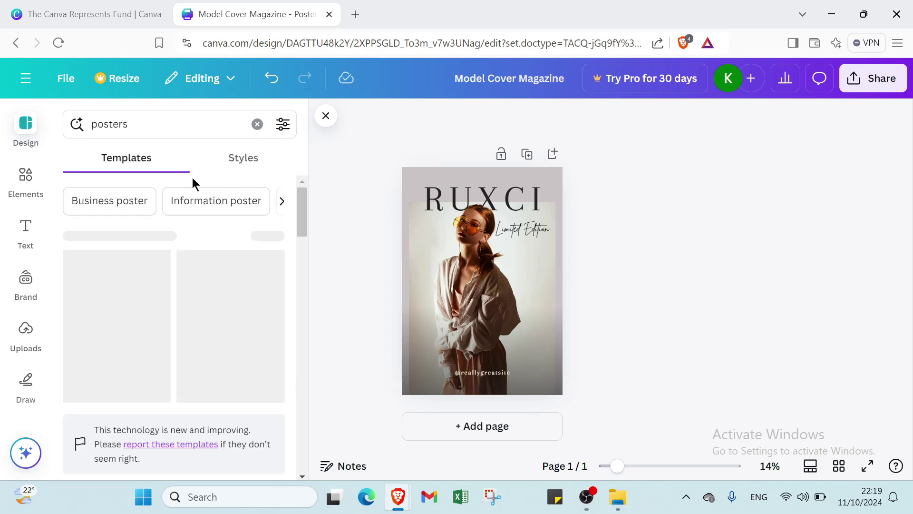
left_click(244, 162)
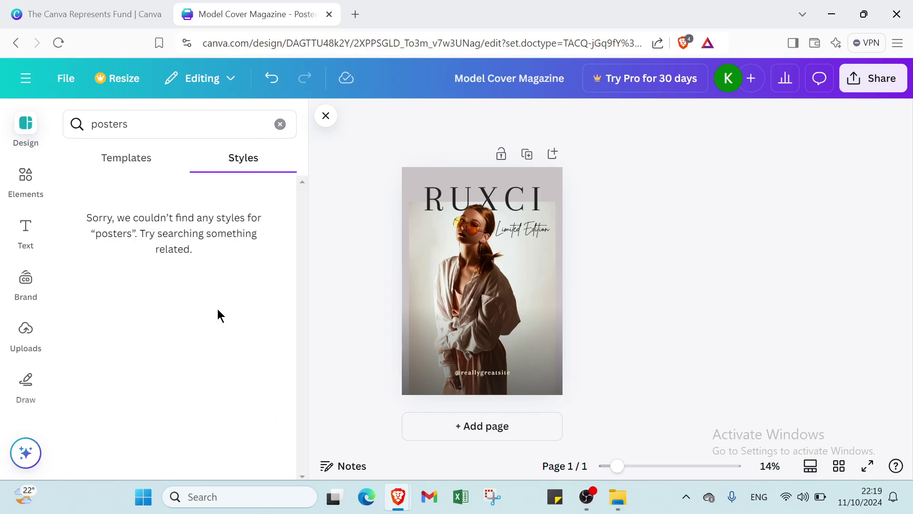
left_click(151, 156)
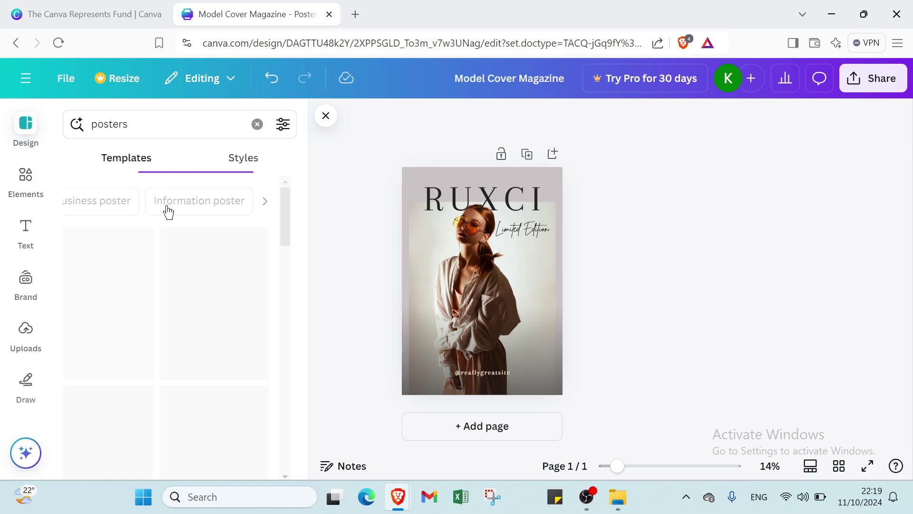
Narrow the template results to "Business poster" and browse the other suggested poster categories
left_click(127, 210)
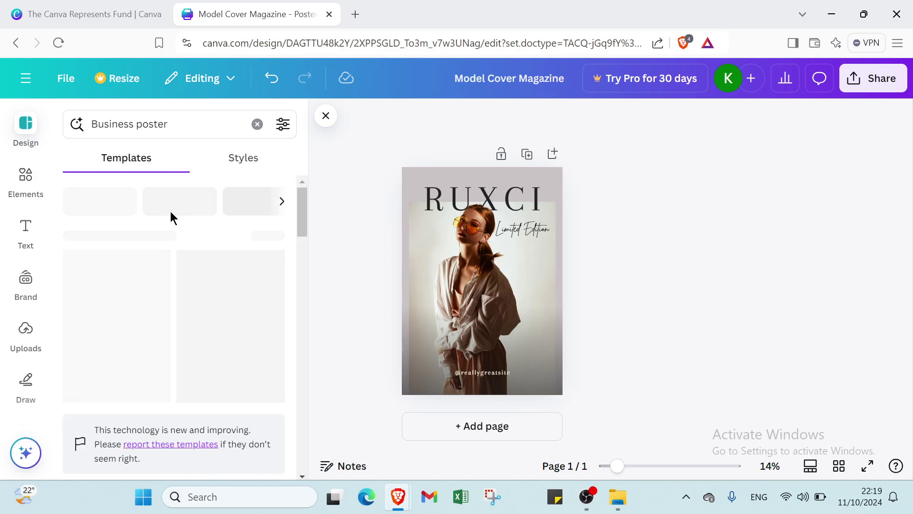
left_click(281, 201)
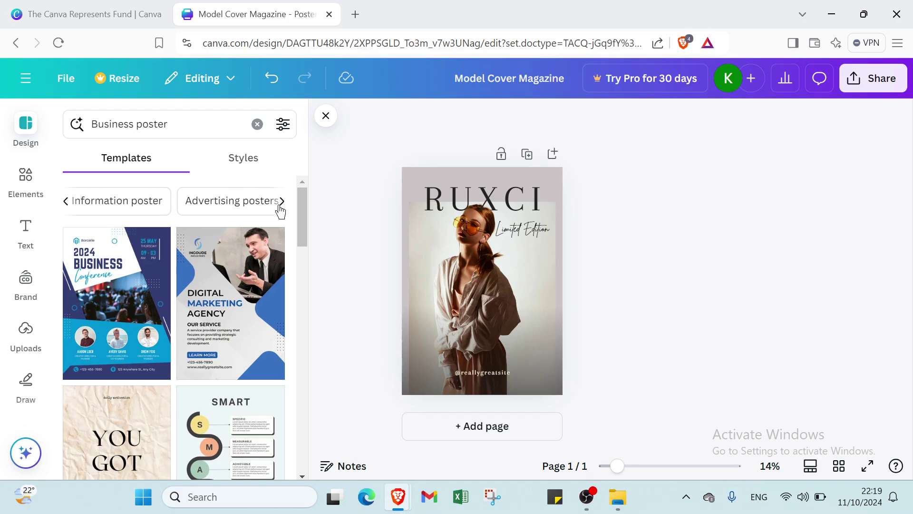
left_click(281, 208)
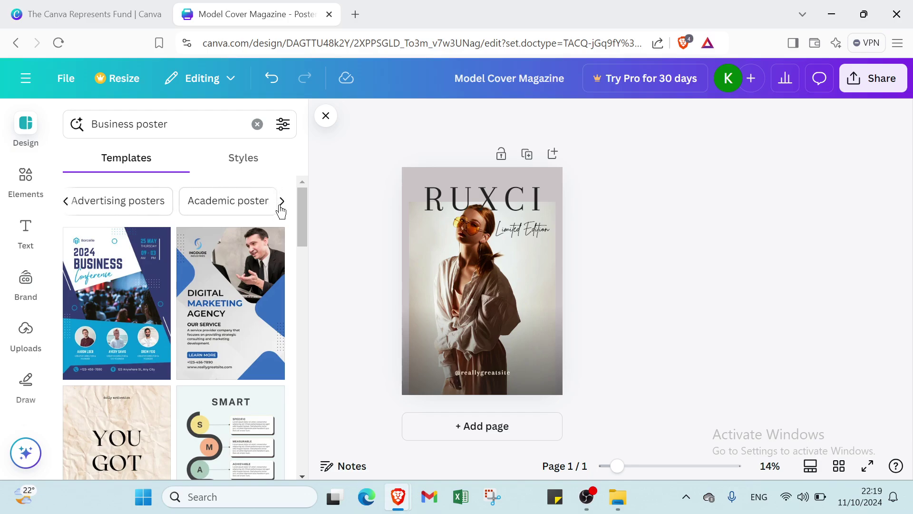
Browse the element categories and add the recently used grid quarter-circle, triangles and diagonal-lines graphics to the poster
left_click(40, 201)
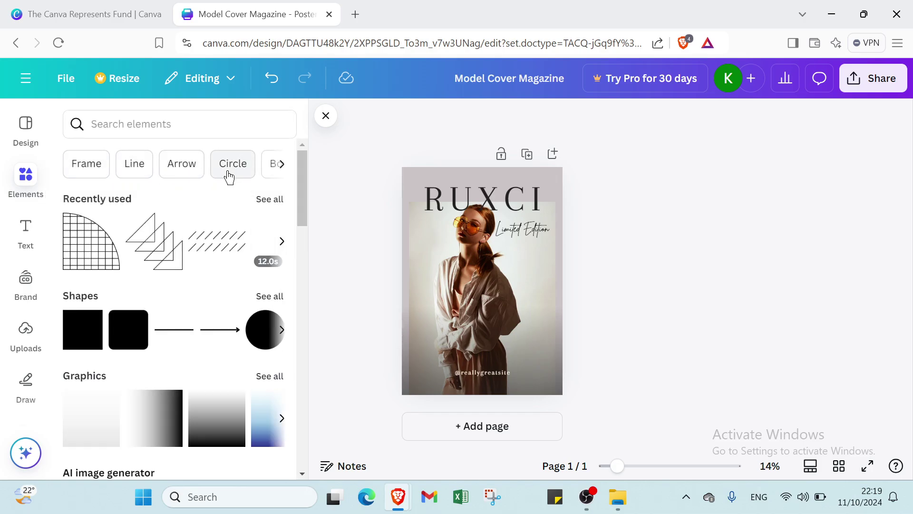
left_click(280, 165)
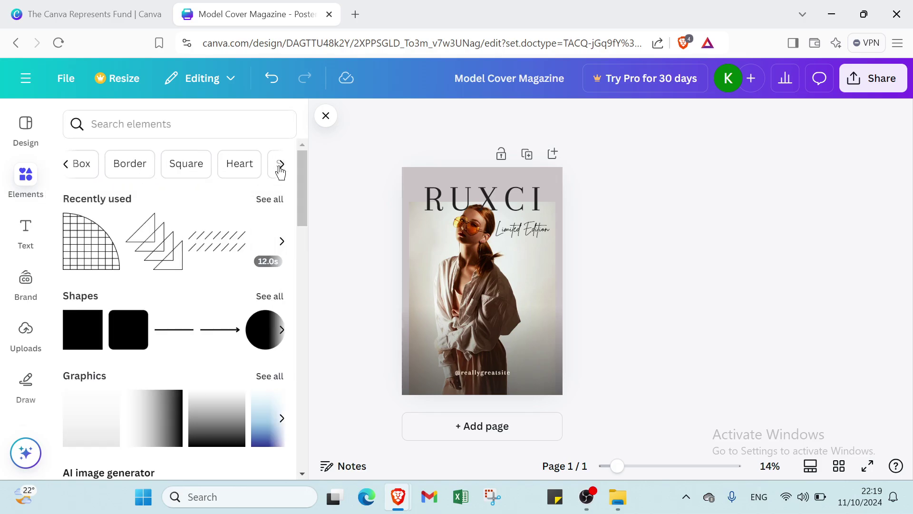
left_click(281, 165)
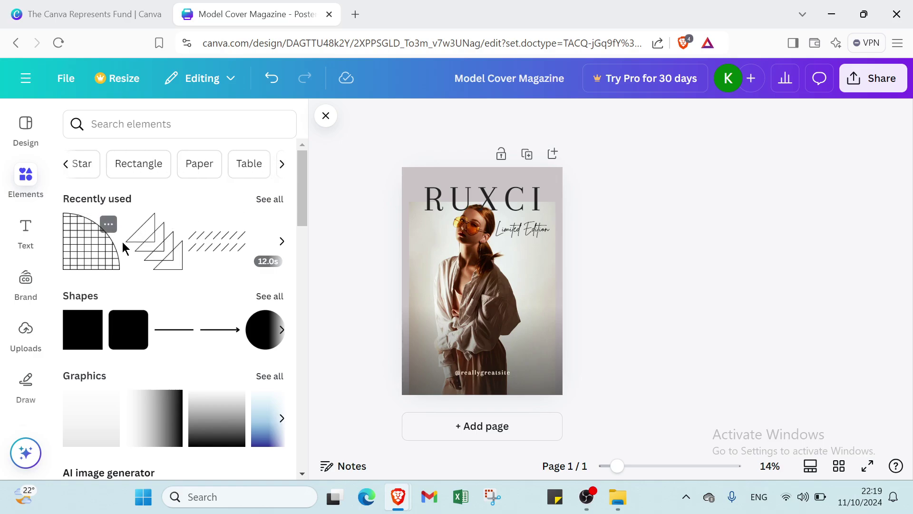
scroll(91, 295, "down", 2)
scroll(92, 276, "down", 2)
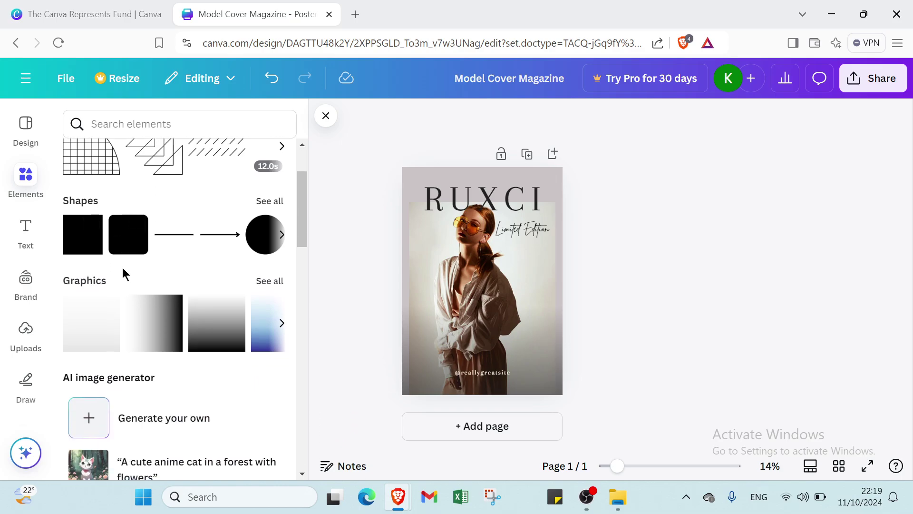
scroll(122, 267, "down", 1)
scroll(127, 242, "up", 3)
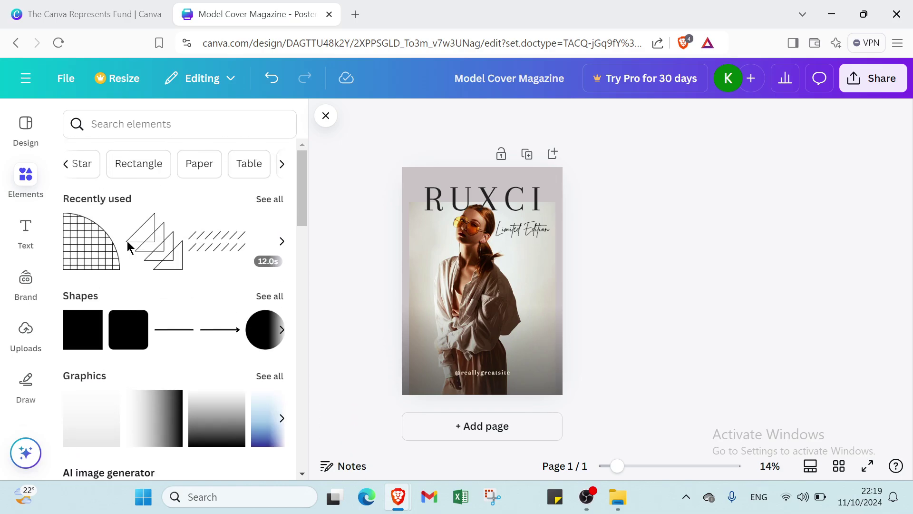
left_click(102, 252)
Examine the rest of the elements library, from graphics and stickers to photos, videos, audio, charts, grids and mockups
scroll(198, 319, "down", 2)
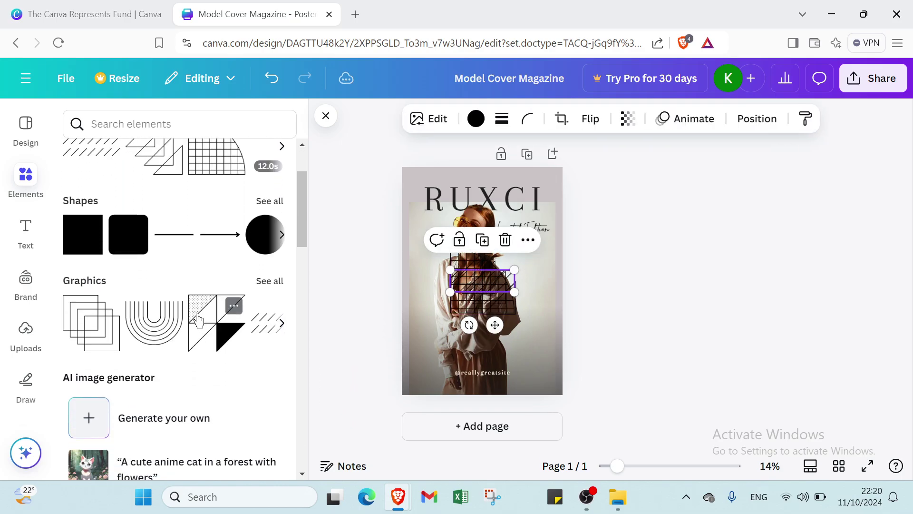
scroll(199, 320, "down", 2)
scroll(151, 308, "down", 5)
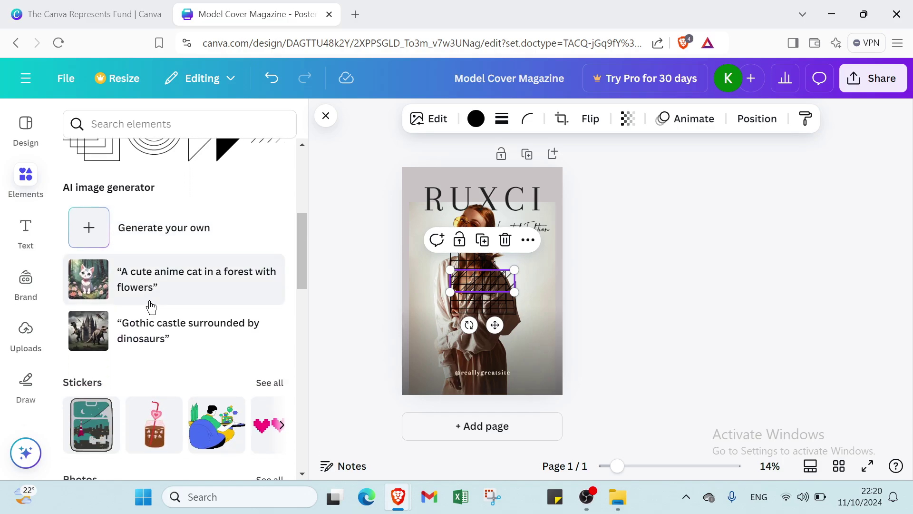
scroll(131, 263, "down", 6)
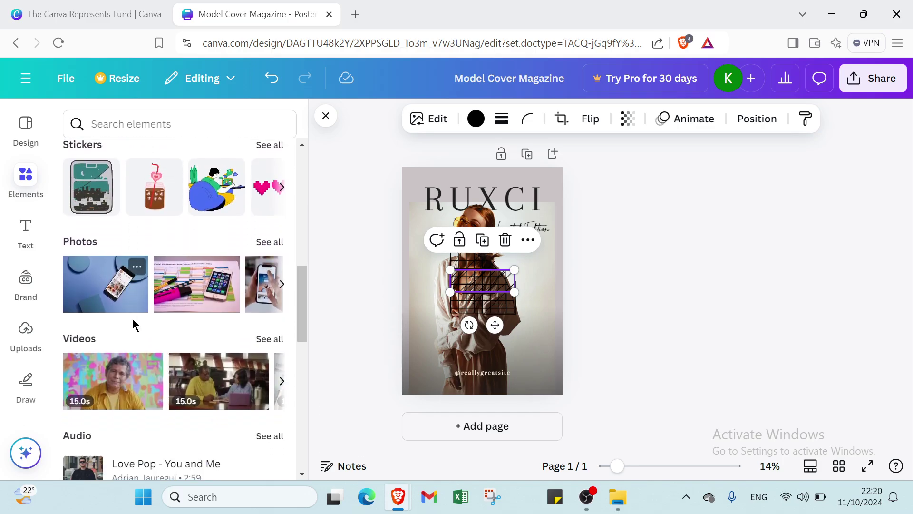
scroll(182, 282, "down", 5)
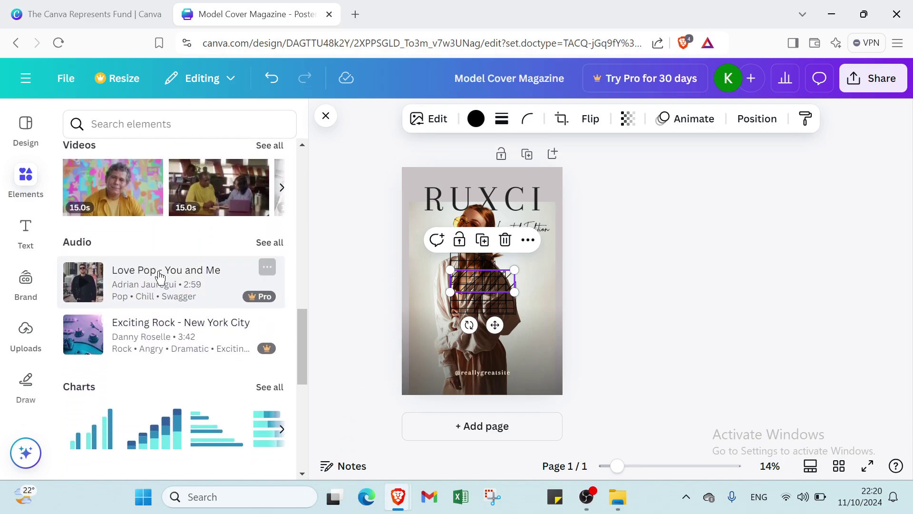
scroll(163, 322, "down", 6)
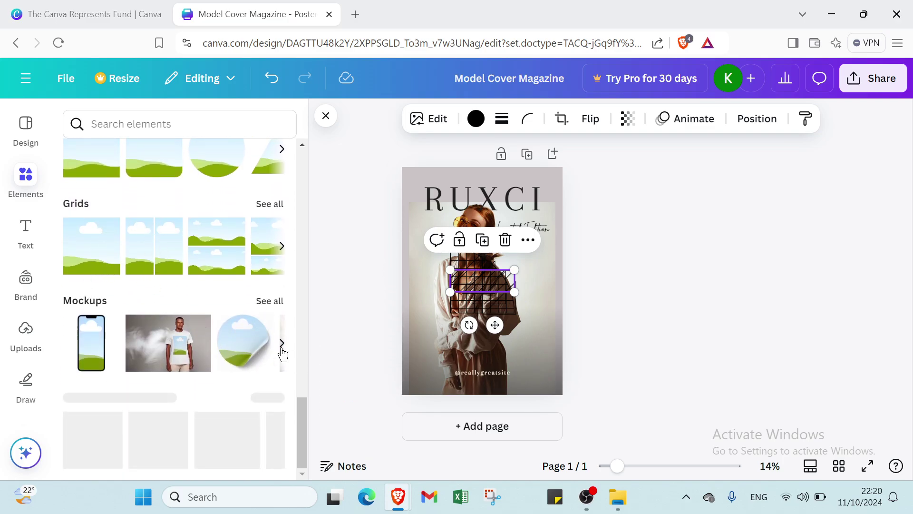
scroll(234, 312, "up", 15)
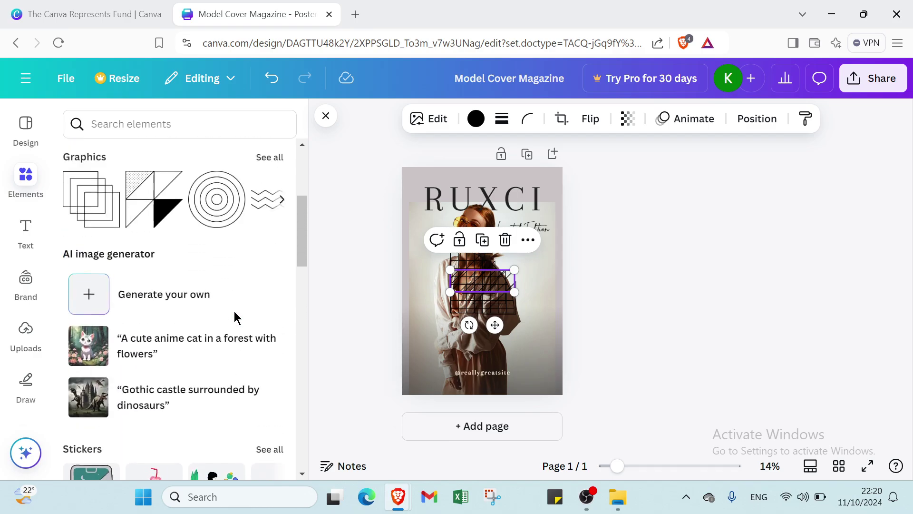
scroll(234, 318, "up", 3)
Add a text box to the poster, then open and dismiss the brand fonts dialog
left_click(35, 227)
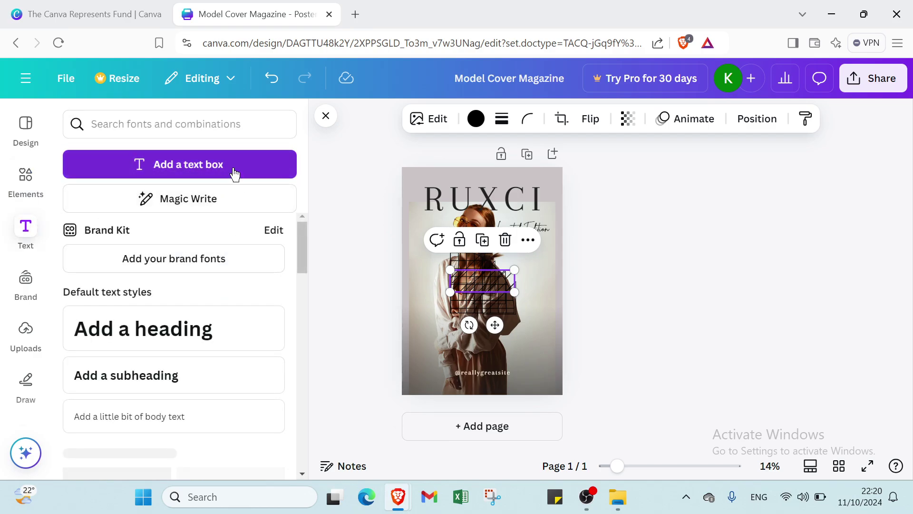
left_click(234, 174)
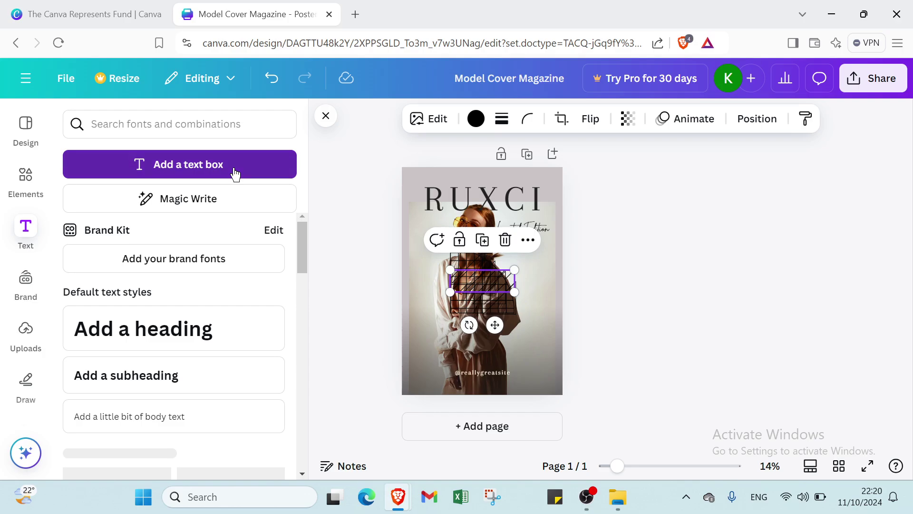
left_click(245, 205)
left_click(231, 258)
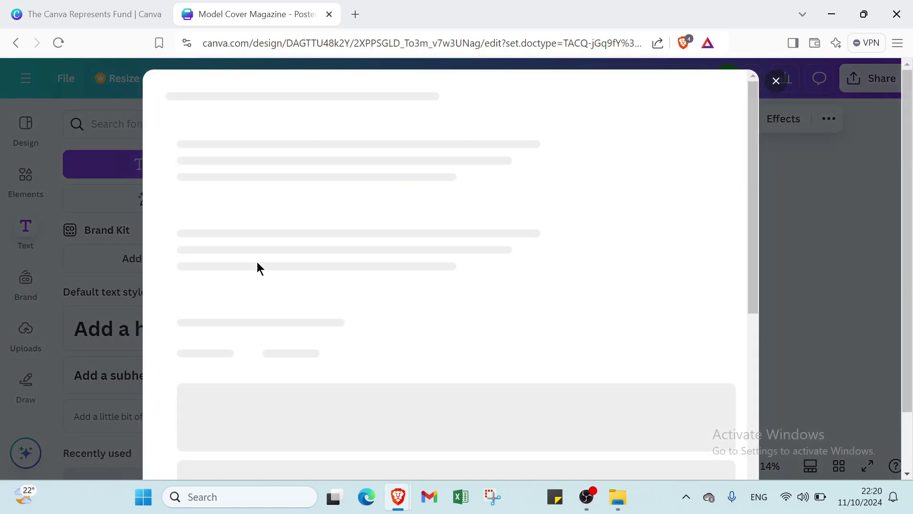
left_click(808, 134)
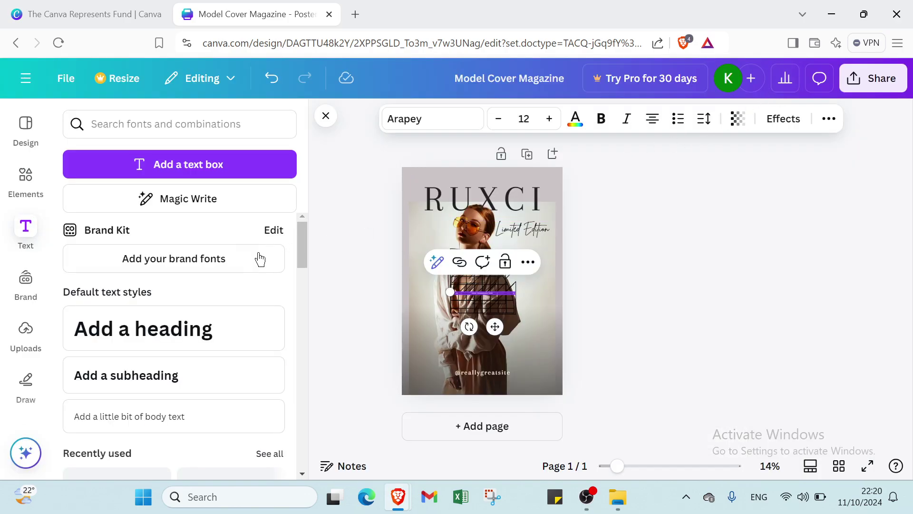
Add a default heading, a subheading and a body text to the poster
left_click(204, 327)
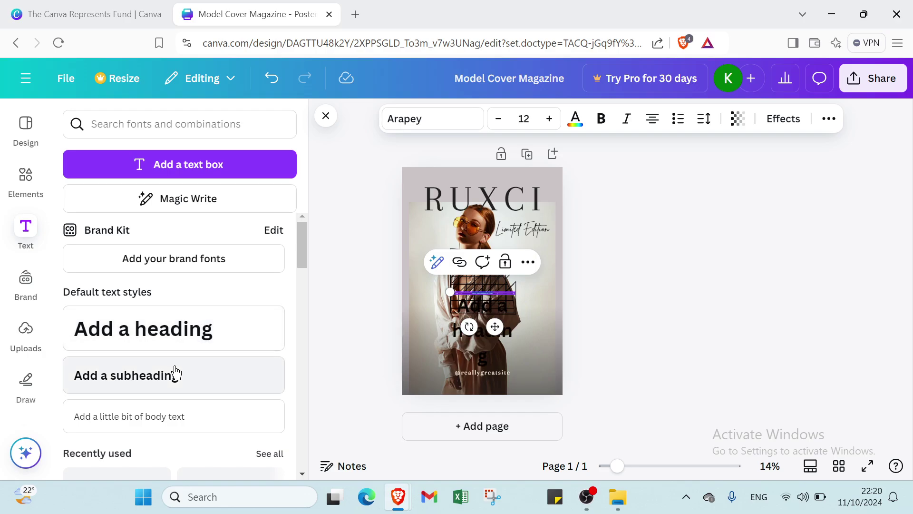
left_click(176, 373)
left_click(178, 416)
Add the "Five tips for great skin" font combination to the poster
scroll(179, 387, "down", 1)
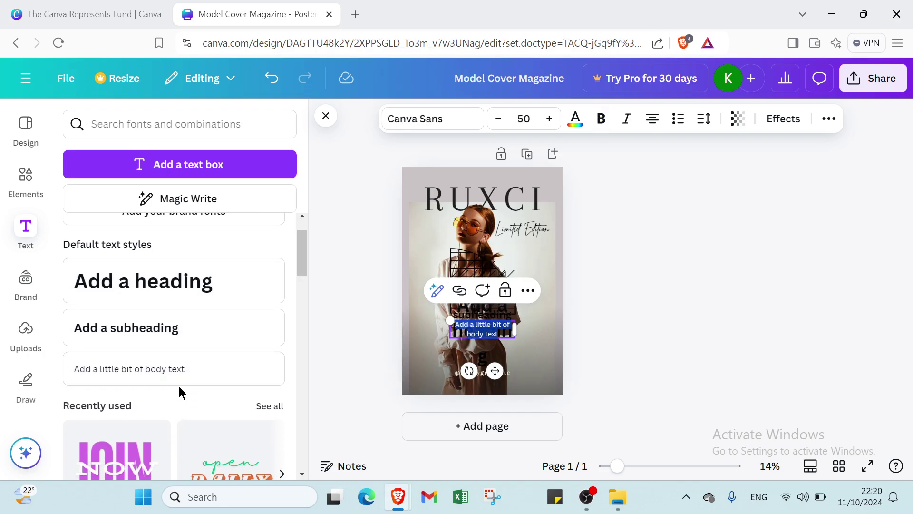
scroll(184, 386, "down", 5)
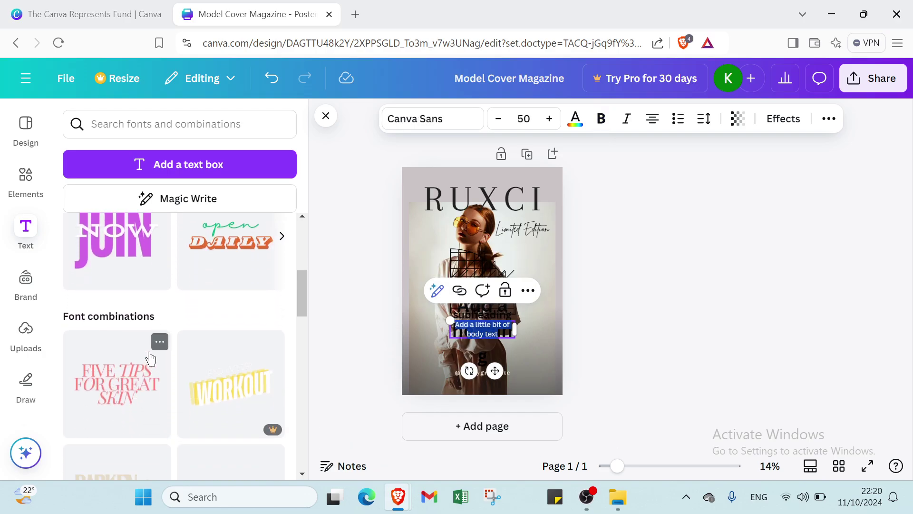
scroll(151, 359, "down", 2)
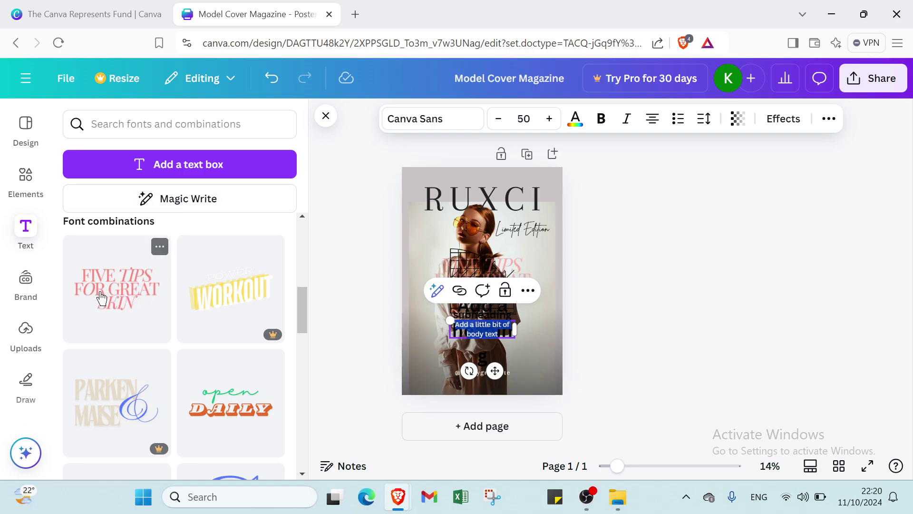
Review the Brand Kit options and the image, video and audio categories of the uploads
left_click(39, 285)
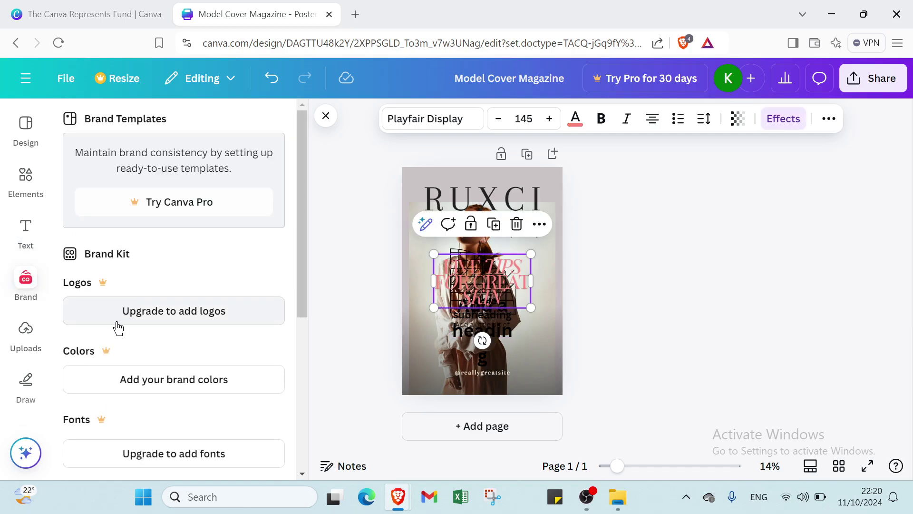
scroll(108, 345, "down", 5)
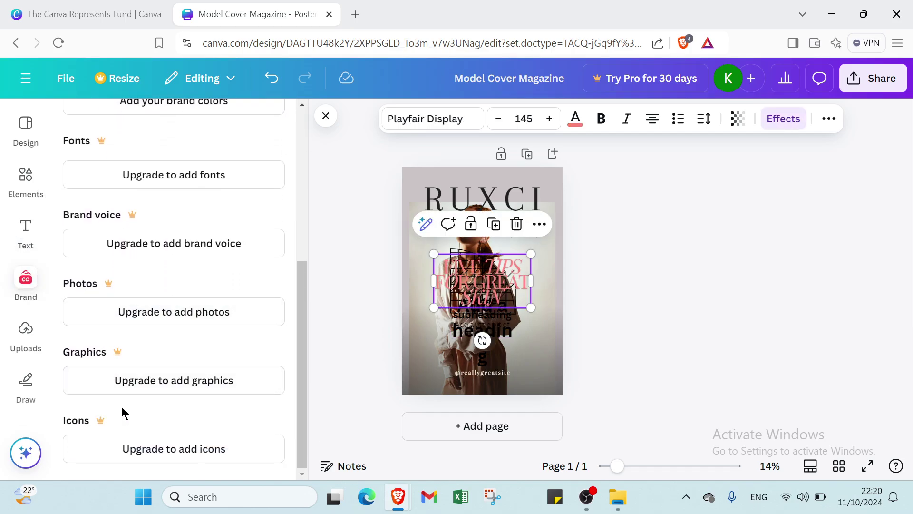
left_click(27, 335)
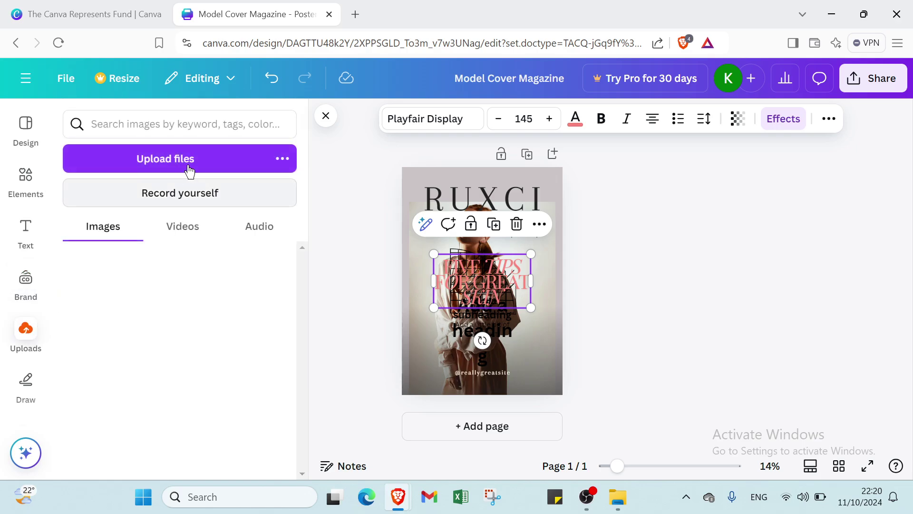
left_click(190, 228)
left_click(249, 235)
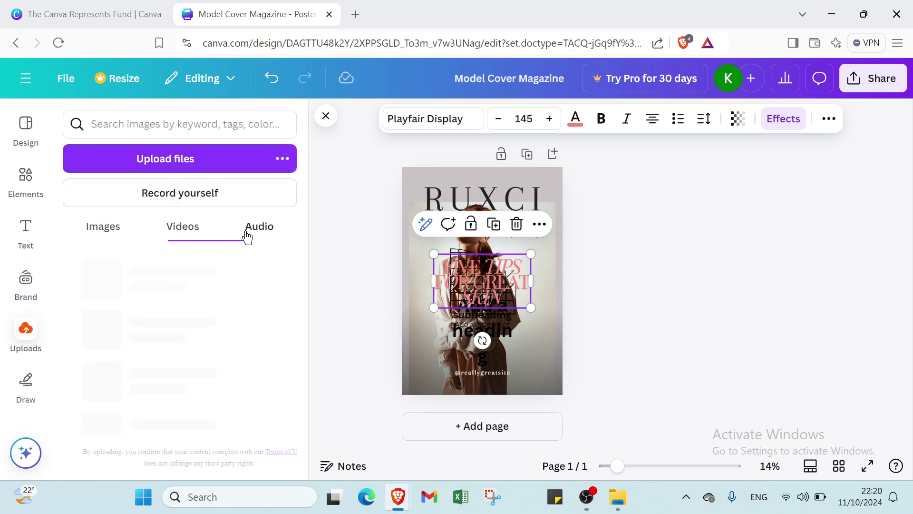
left_click(122, 225)
Record a short camera clip of yourself over the poster in the recording studio
left_click(167, 202)
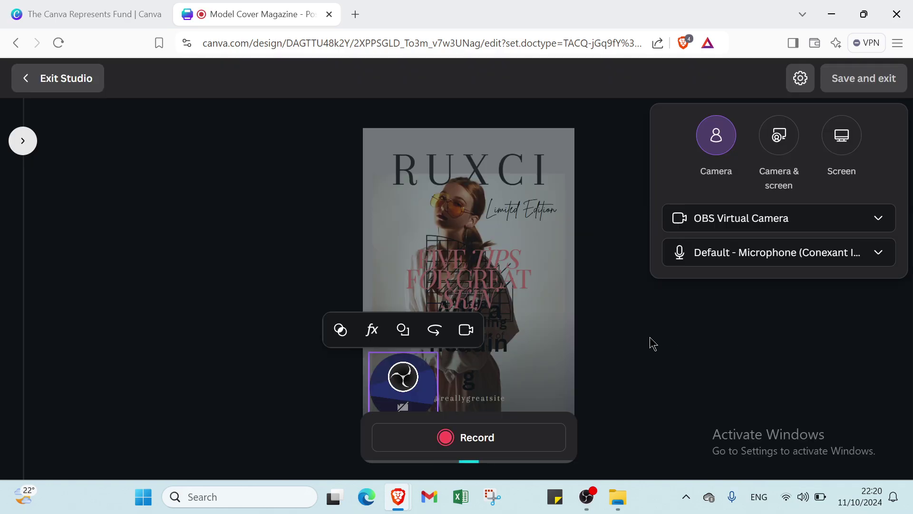
left_click(457, 436)
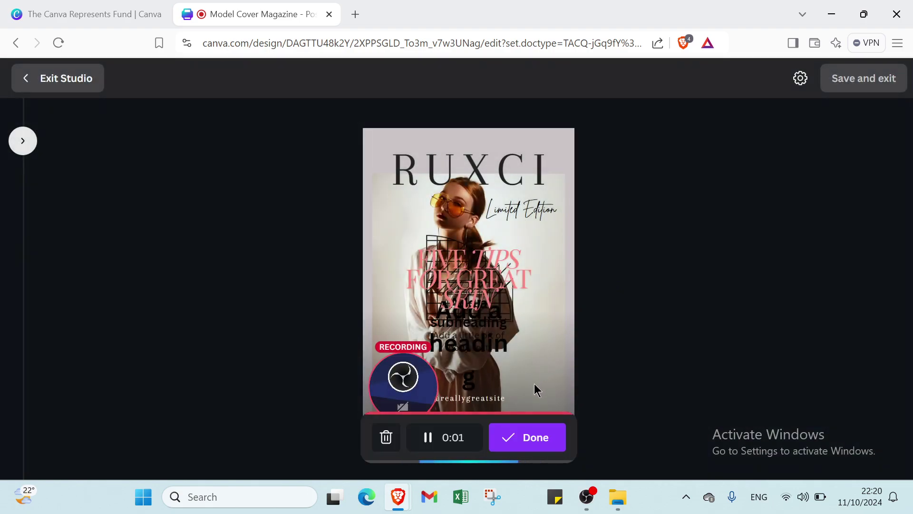
left_click(528, 440)
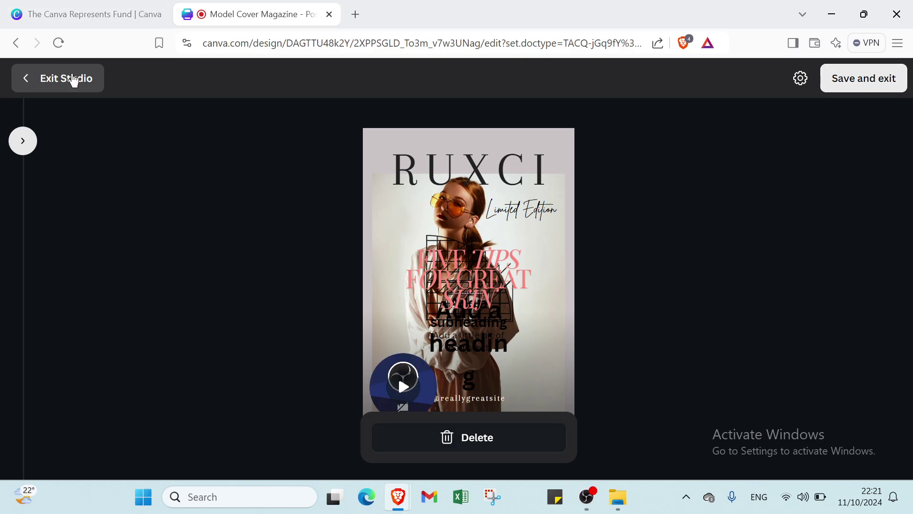
Delete the camera recording and exit the studio back to the poster
left_click(466, 447)
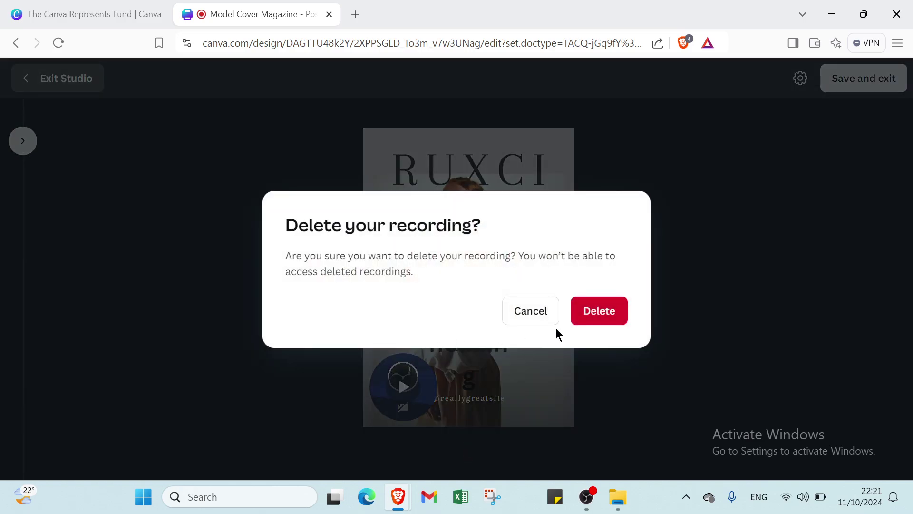
left_click(585, 317)
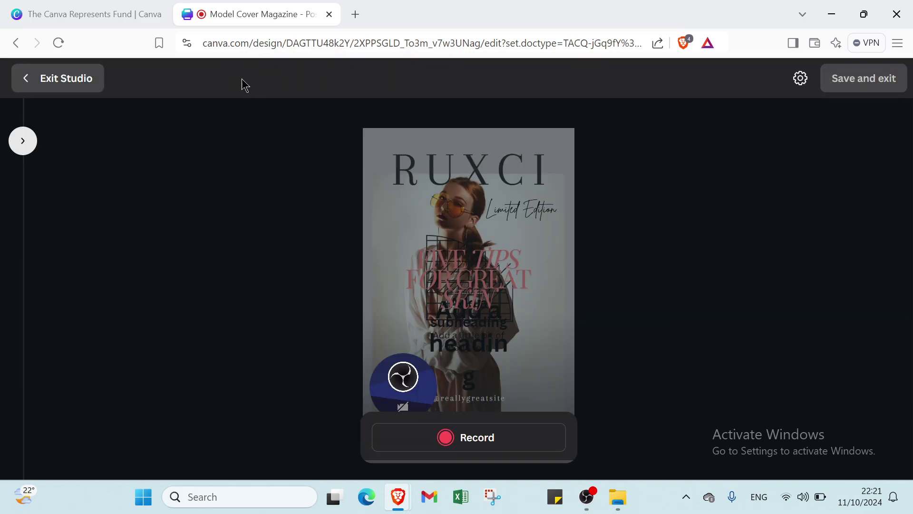
left_click(102, 78)
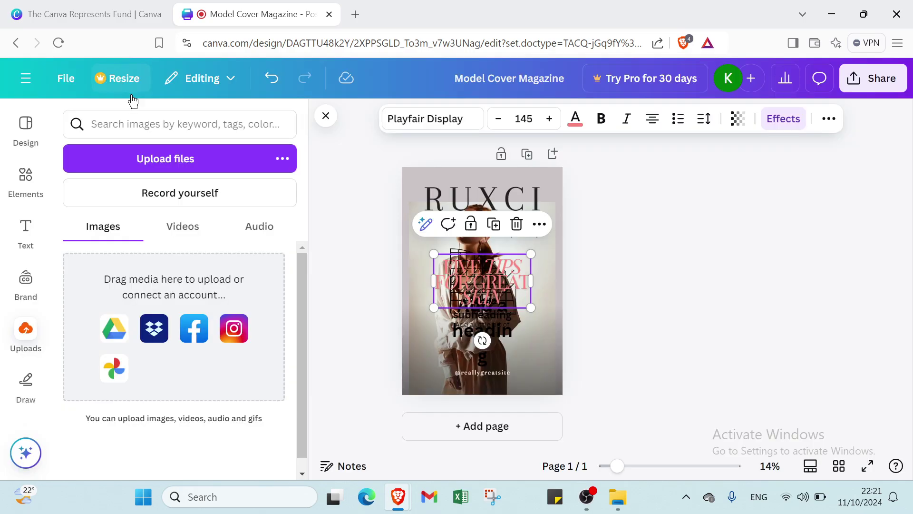
Scribble freehand over the model and text on the poster with the red marker
left_click(40, 374)
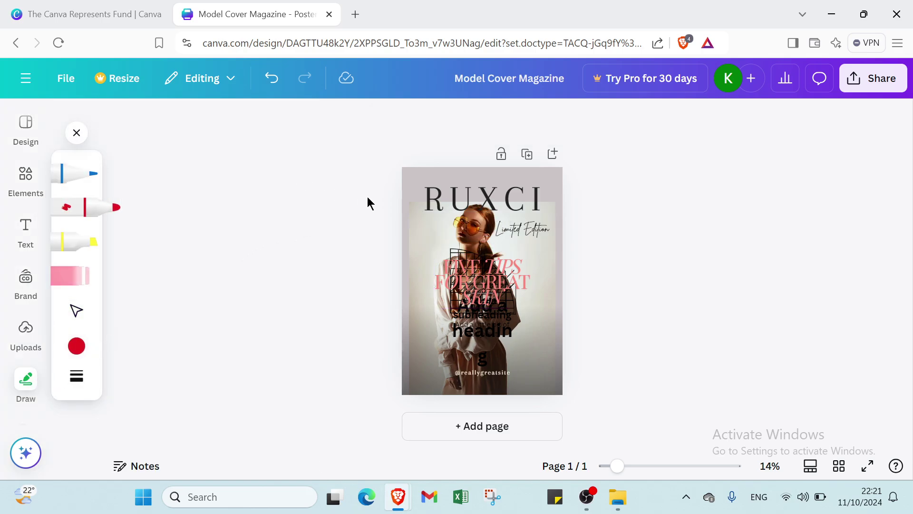
mouse_move(464, 229)
left_mouse_down()
mouse_move(440, 237)
mouse_move(558, 240)
mouse_move(418, 332)
mouse_move(418, 289)
mouse_move(468, 252)
mouse_move(616, 266)
left_mouse_up()
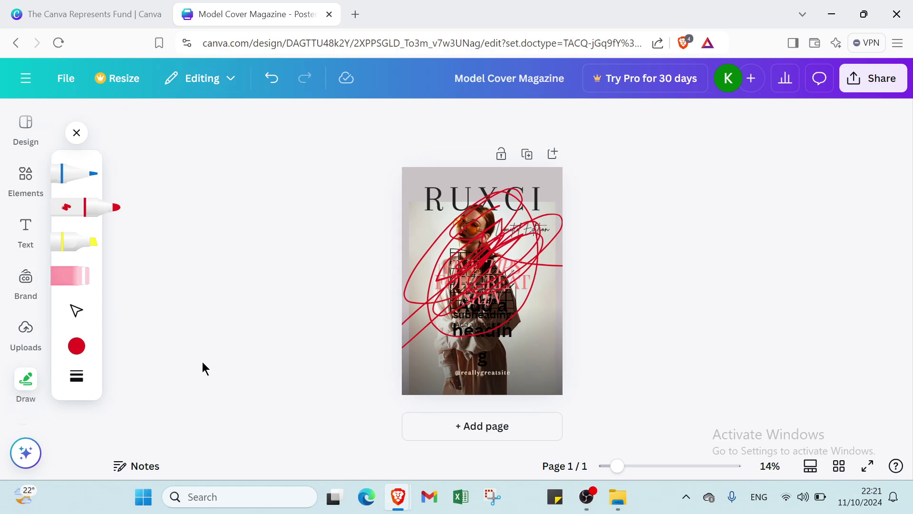
Undo the red scribble and all earlier additions until the original Model Cover Magazine template is restored
left_click(270, 78)
left_click(270, 79)
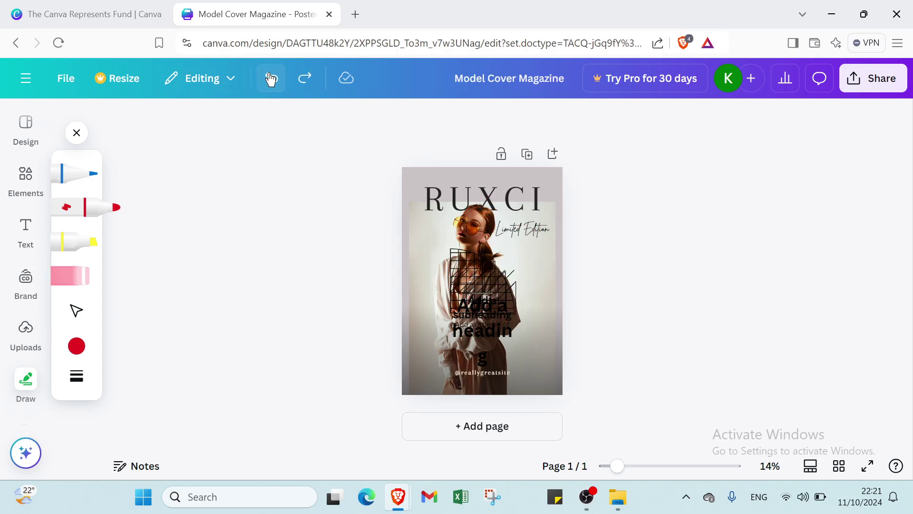
left_click(270, 78)
left_click(270, 78)
left_click(271, 79)
left_click(271, 79)
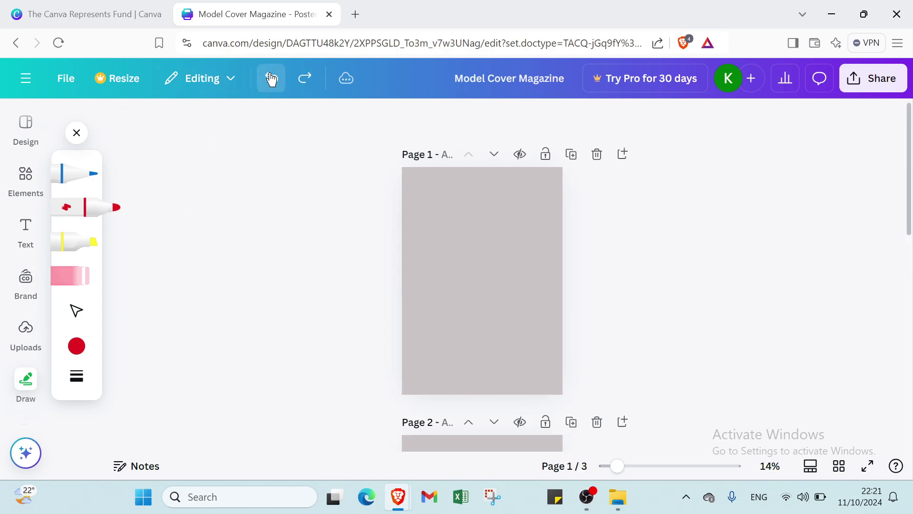
left_click(270, 79)
left_click(270, 76)
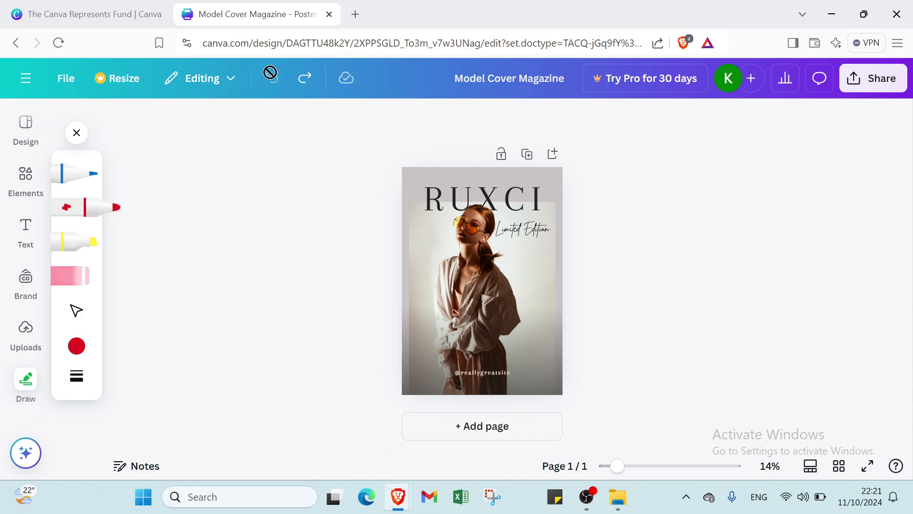
Close the drawing tools, glance at the design templates, and leave the poster for the Canva home page
left_click(75, 134)
left_click(26, 125)
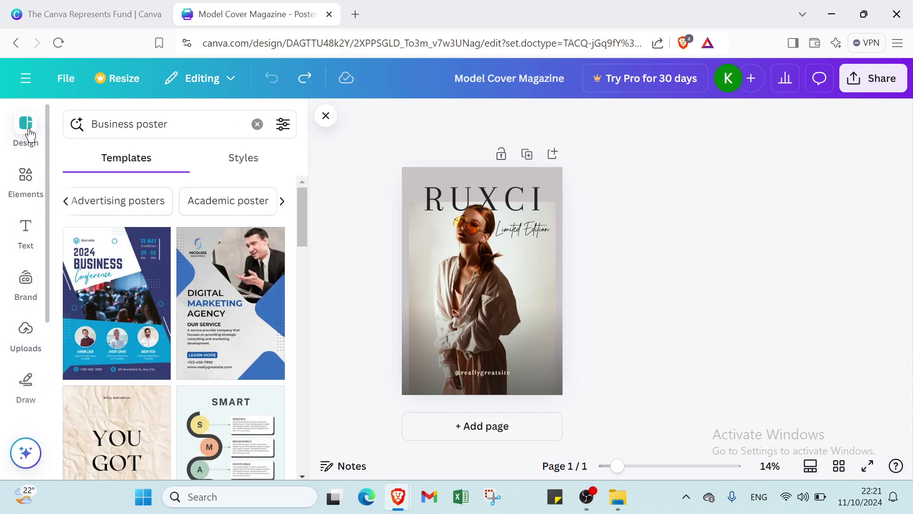
left_click(326, 116)
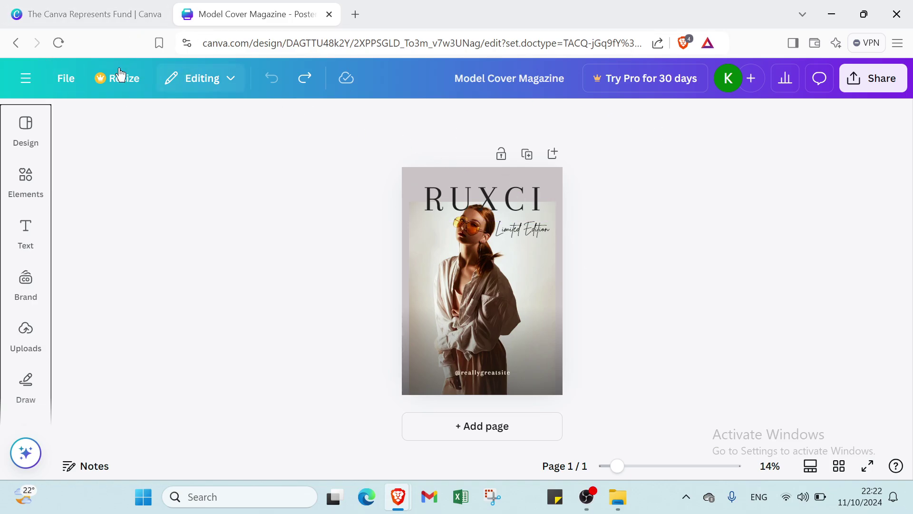
left_click(25, 78)
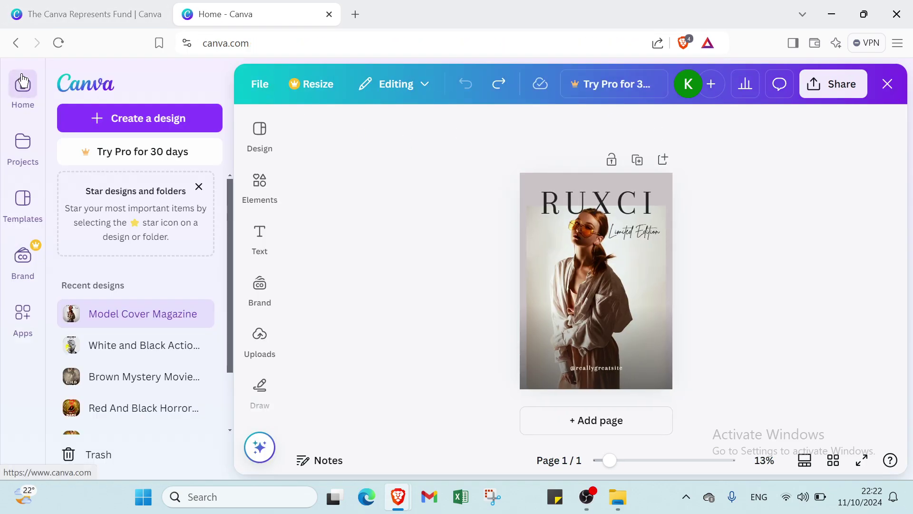
left_click(22, 81)
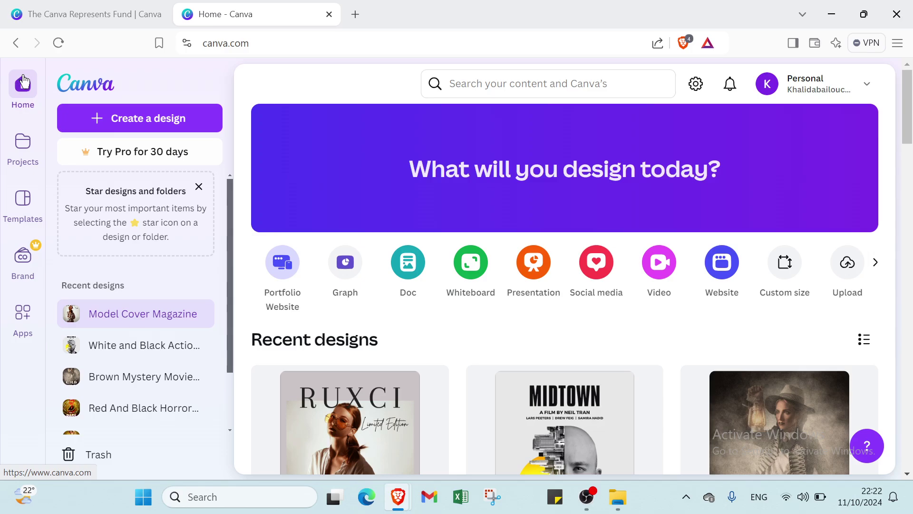
Switch to the Canva Represents Fund page, dismiss the account menu and look over the page
left_click(106, 17)
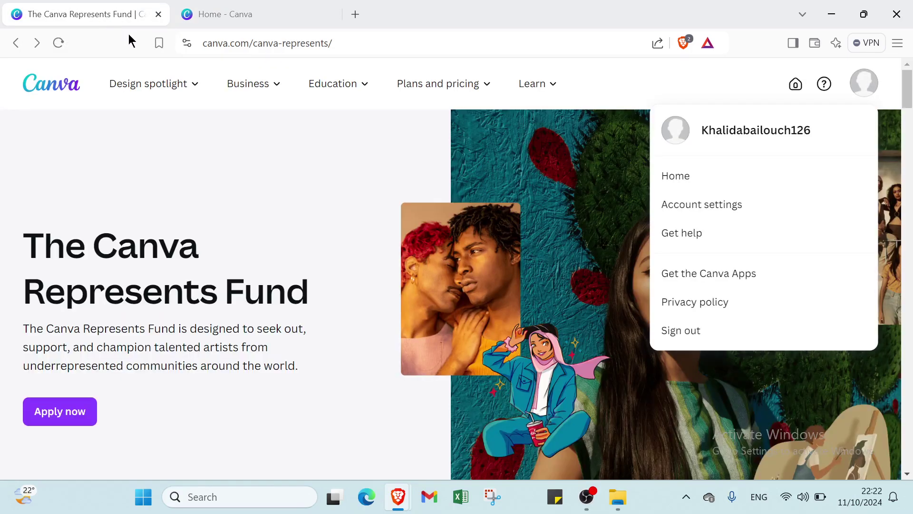
left_click(462, 183)
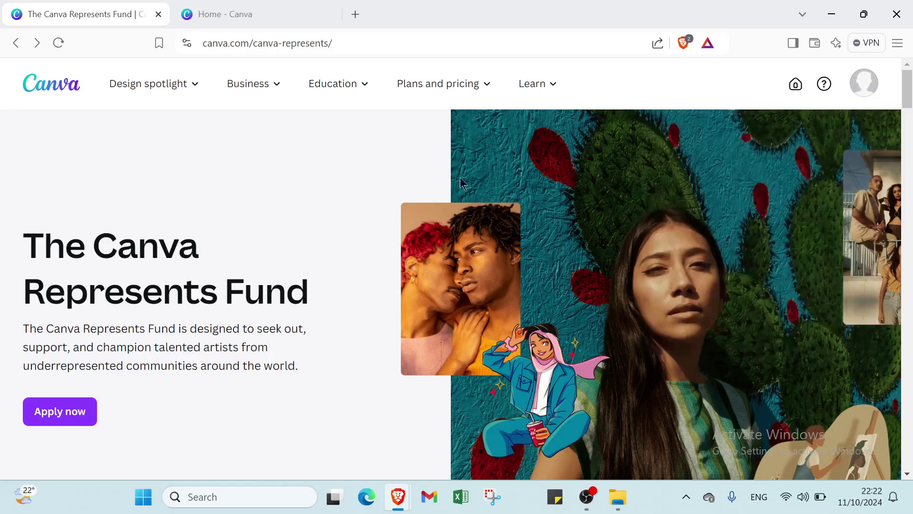
scroll(583, 267, "down", 4)
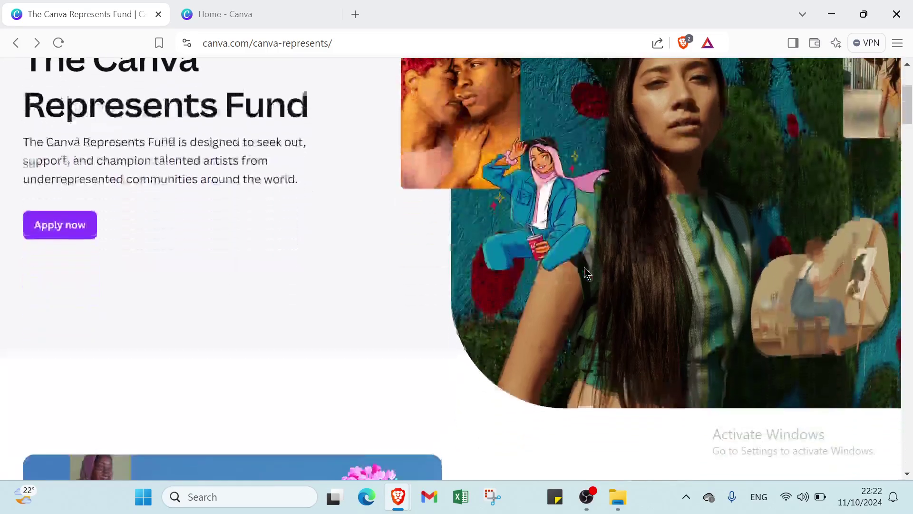
scroll(585, 270, "up", 5)
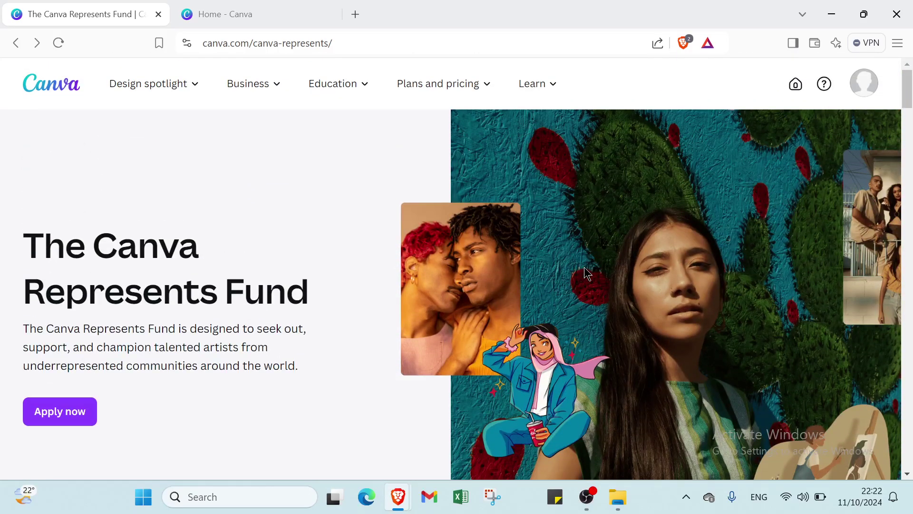